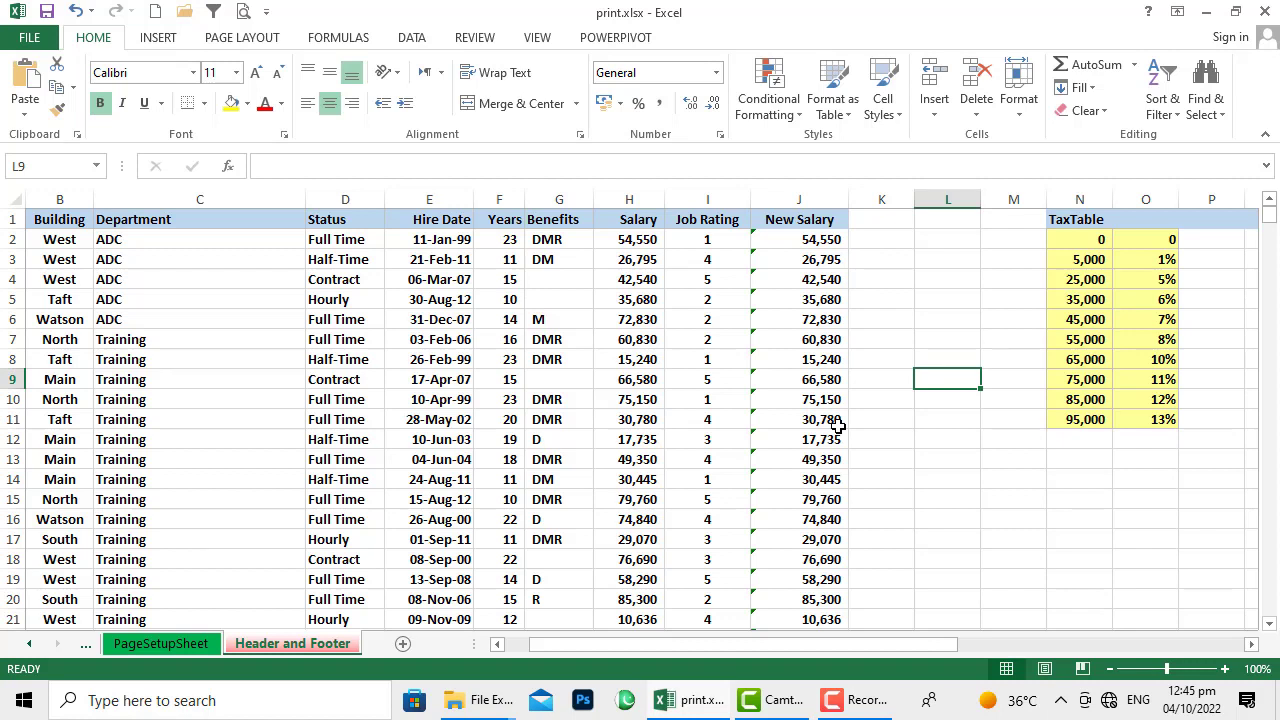
- Set the range A1:K10 of the Header and Footer sheet as its print area
left_click(242, 37)
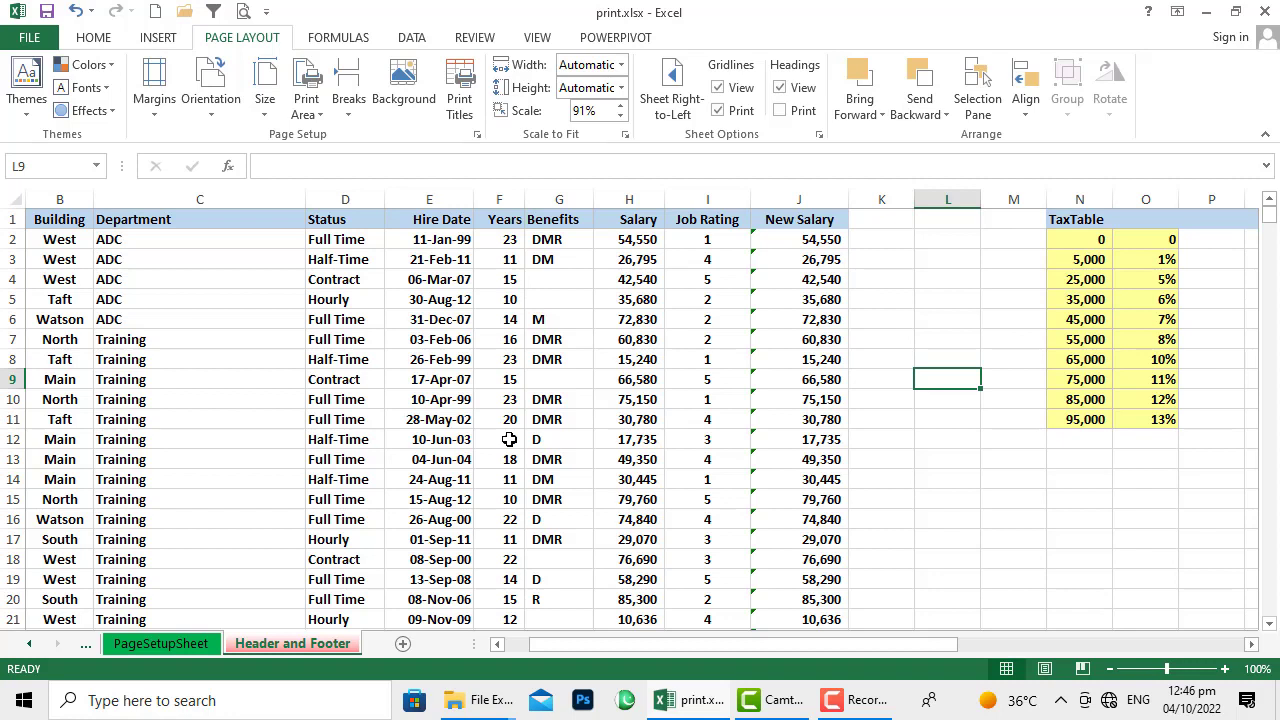
left_click(317, 115)
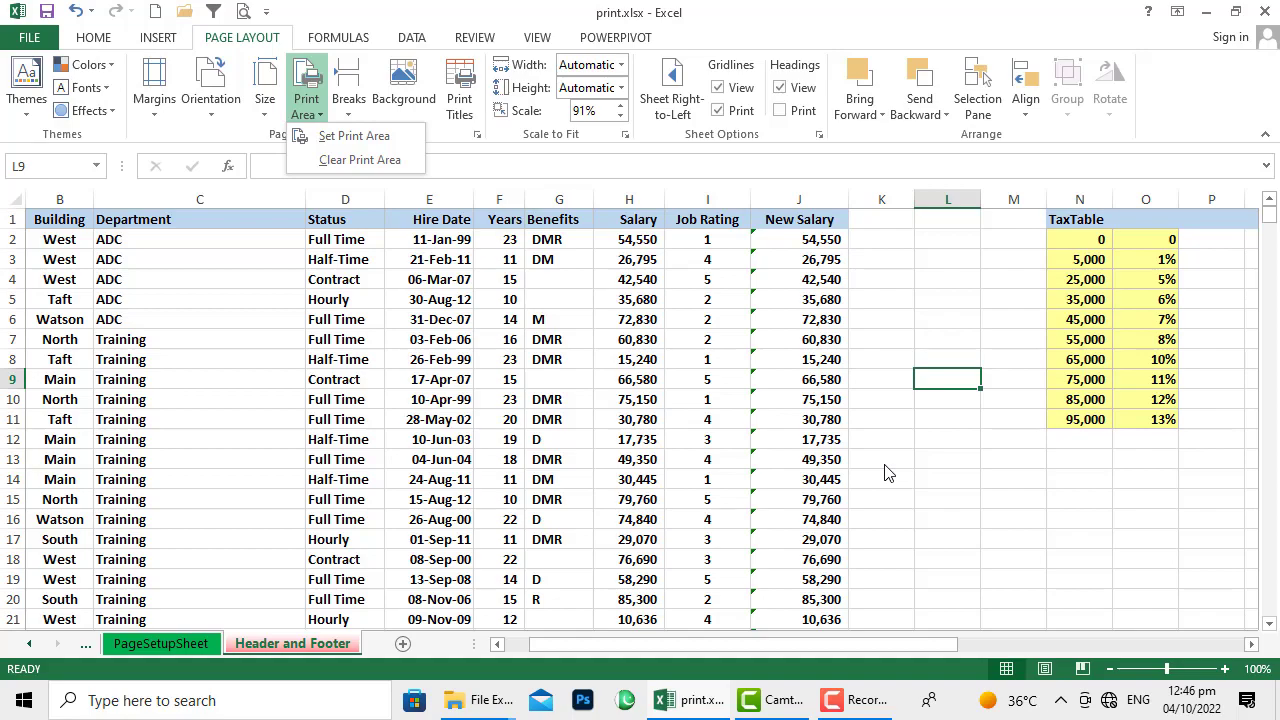
left_click(1224, 669)
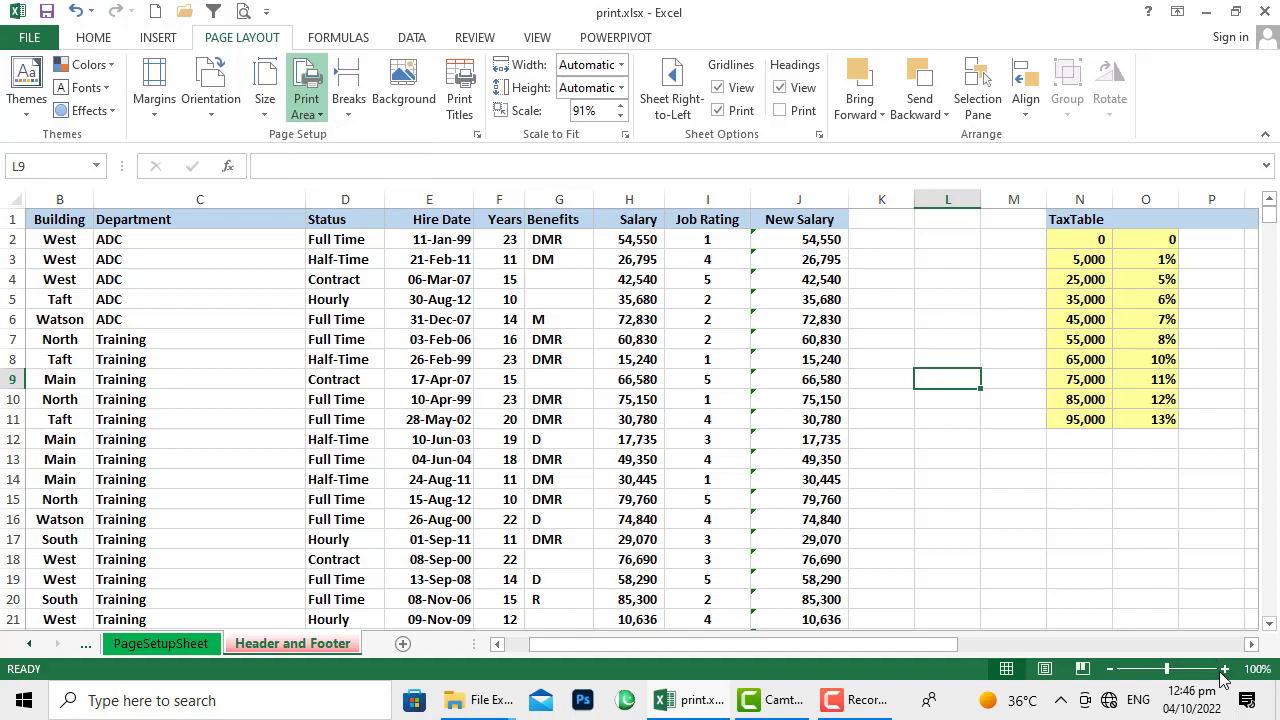
left_click(1224, 669)
left_click(1224, 669)
left_click(1224, 669)
scroll(908, 443, "up", 1)
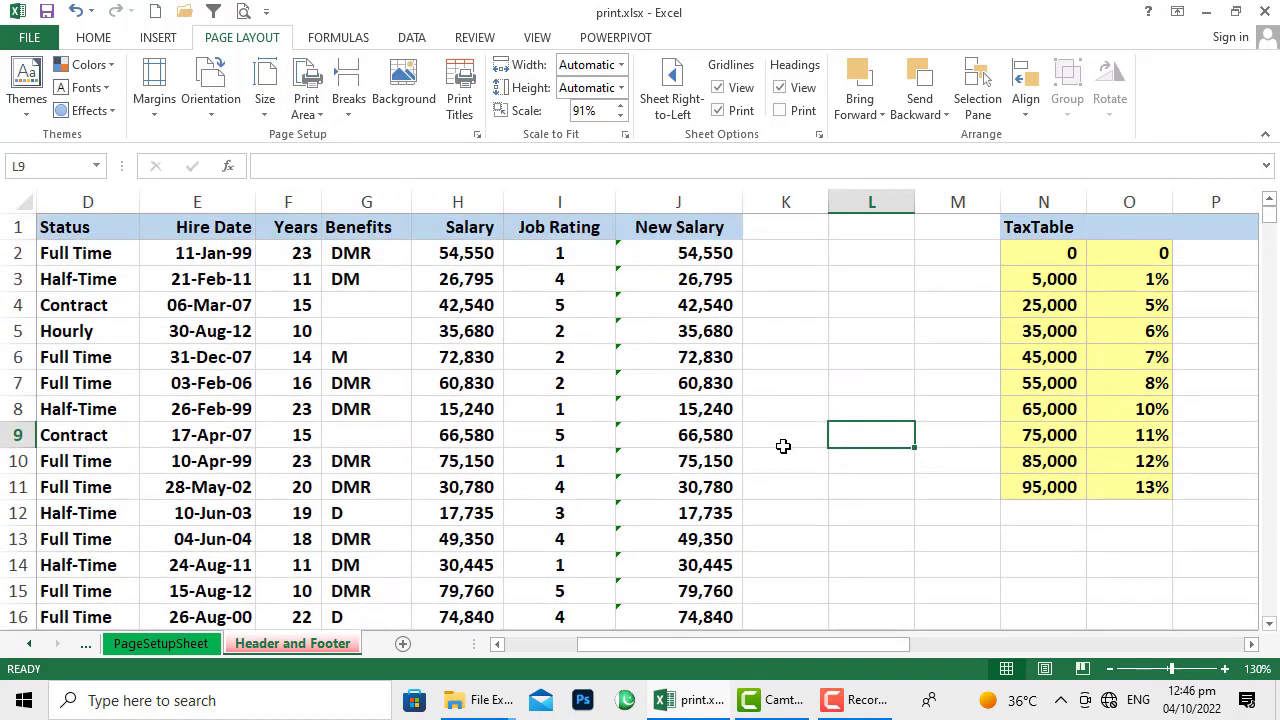
scroll(786, 446, "left", 1)
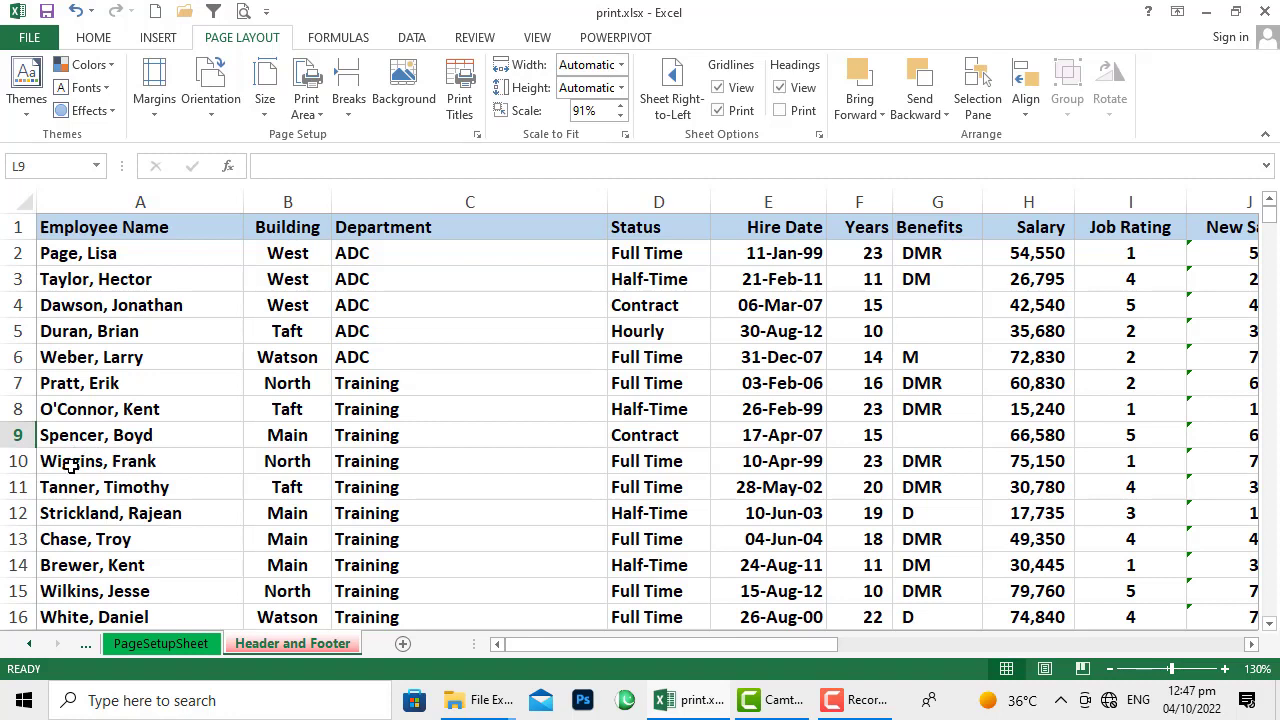
left_click(1110, 669)
left_click(1110, 670)
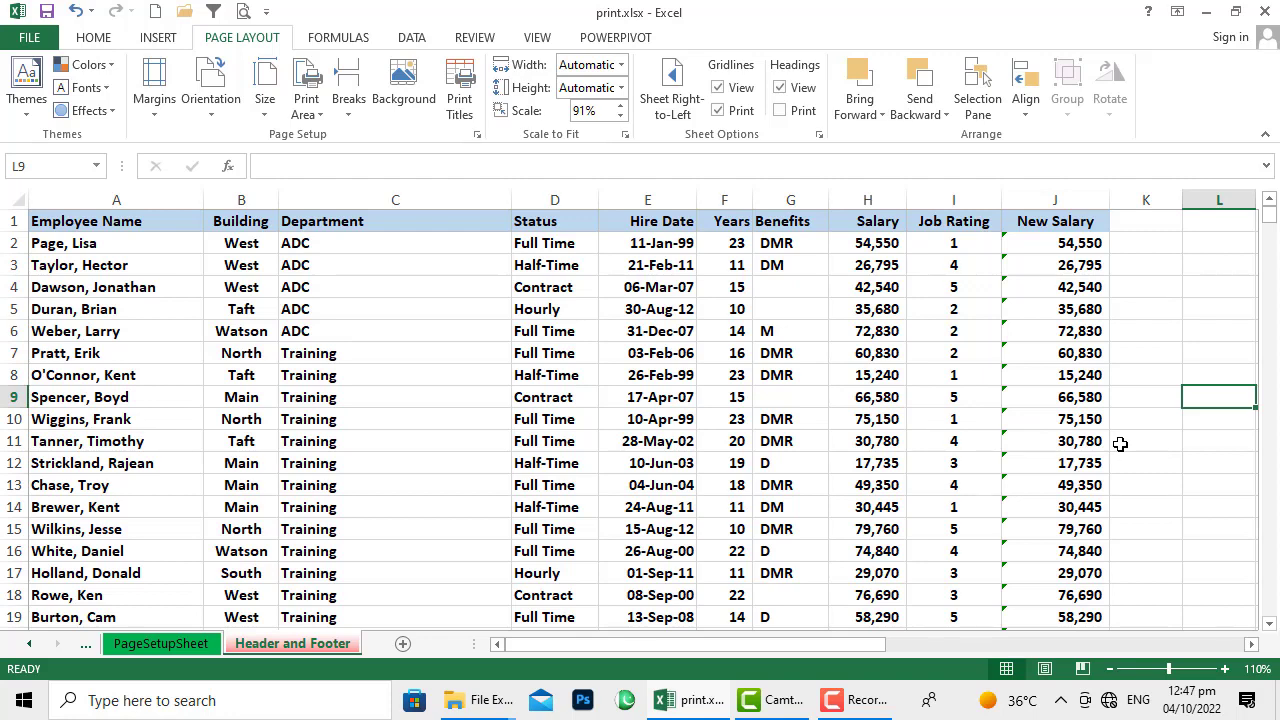
left_click_drag(1123, 422, 131, 335)
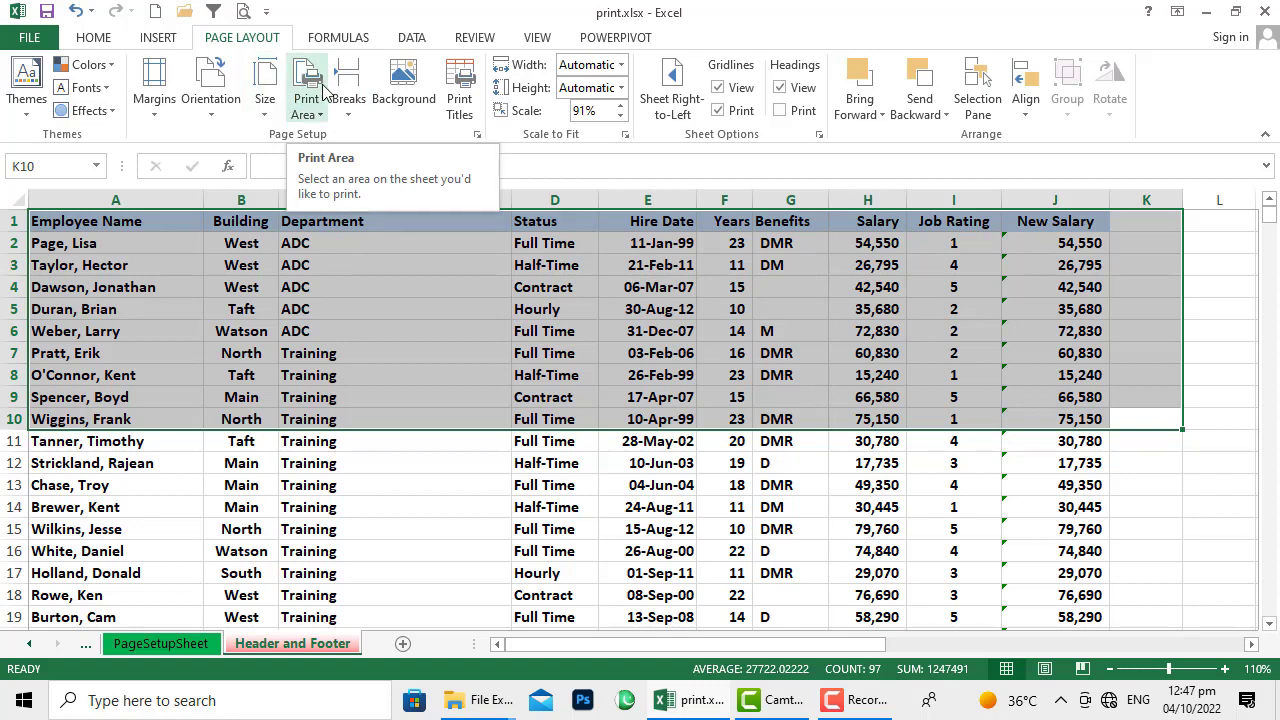
left_click(317, 117)
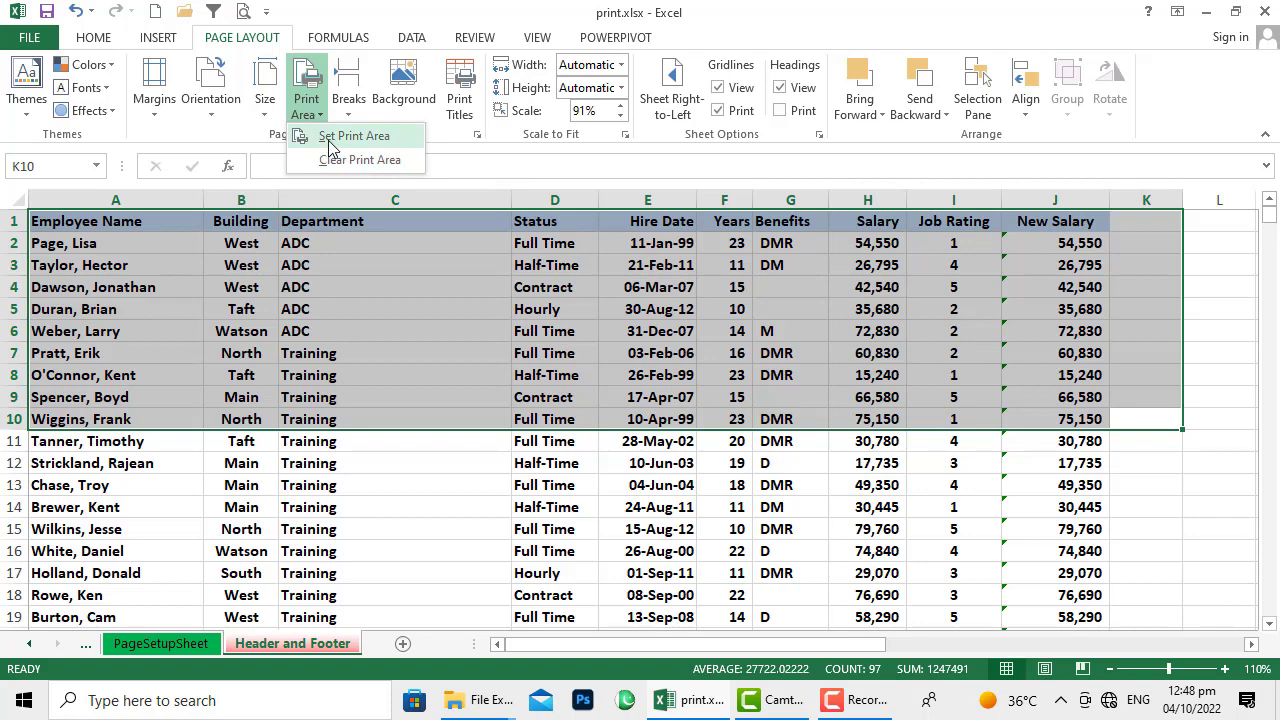
left_click(342, 142)
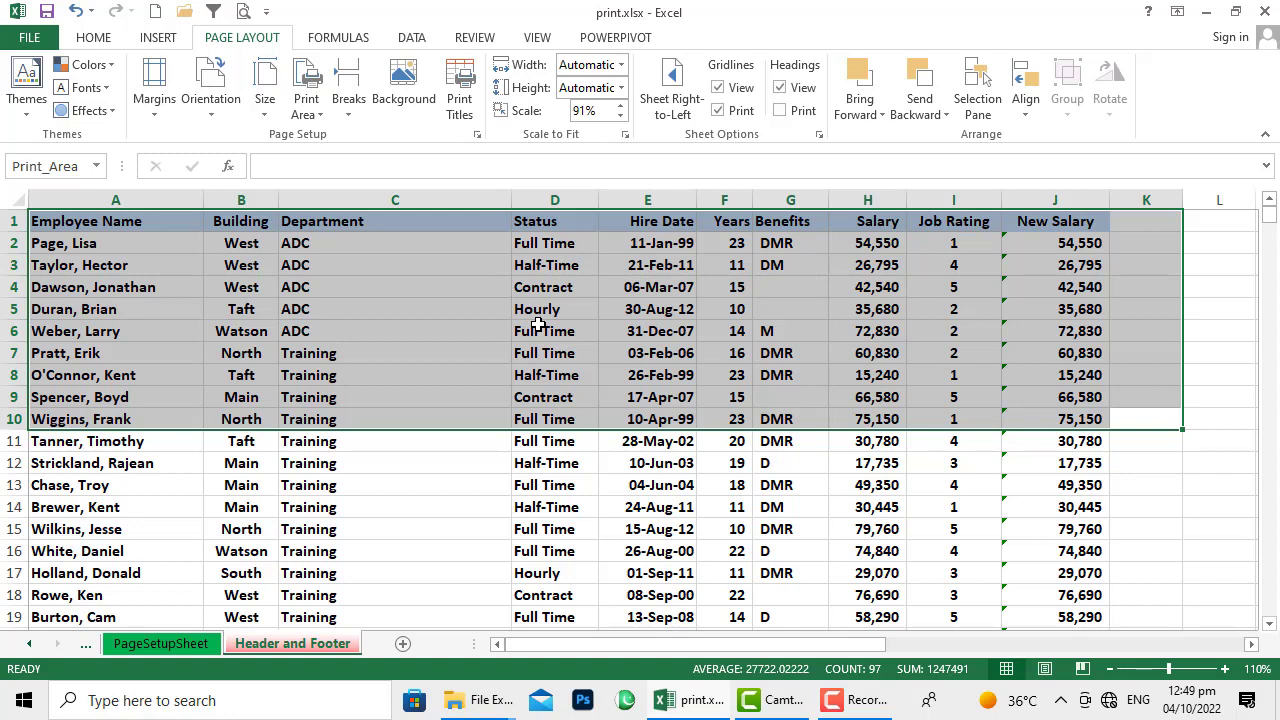
- Check the print preview of the set print area and return to the Header and Footer sheet
left_click(243, 10)
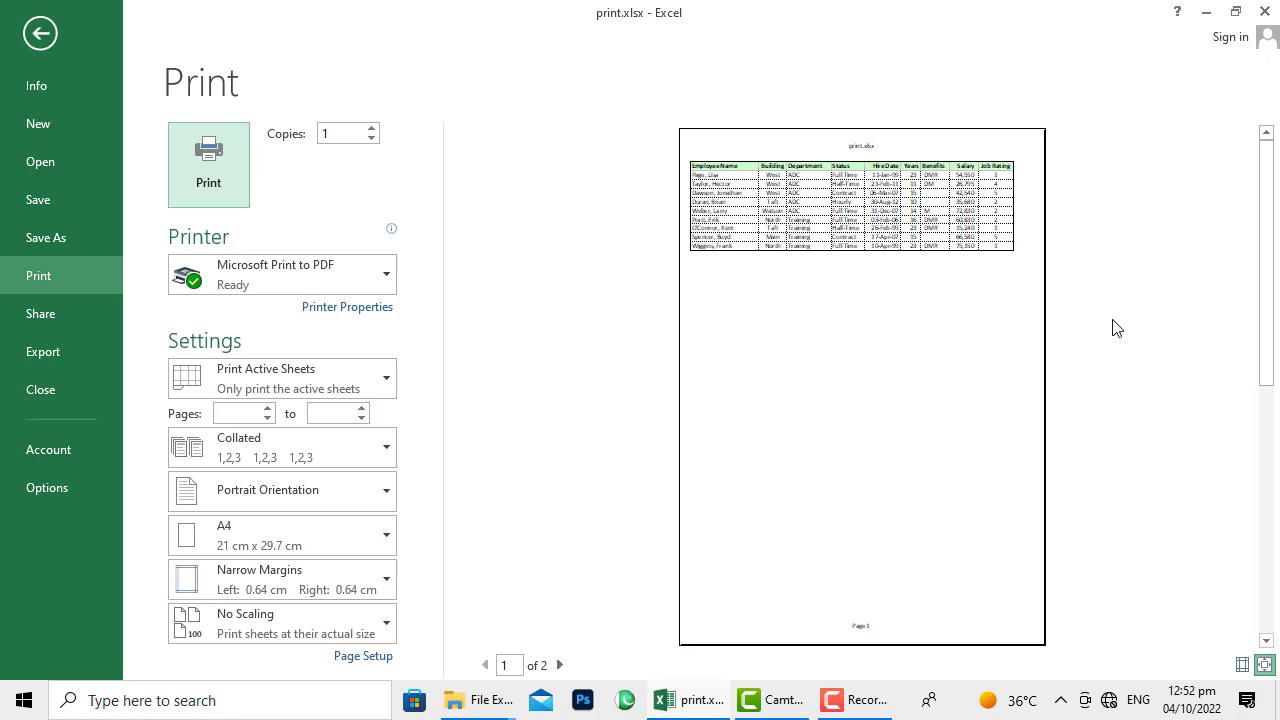
left_click(41, 42)
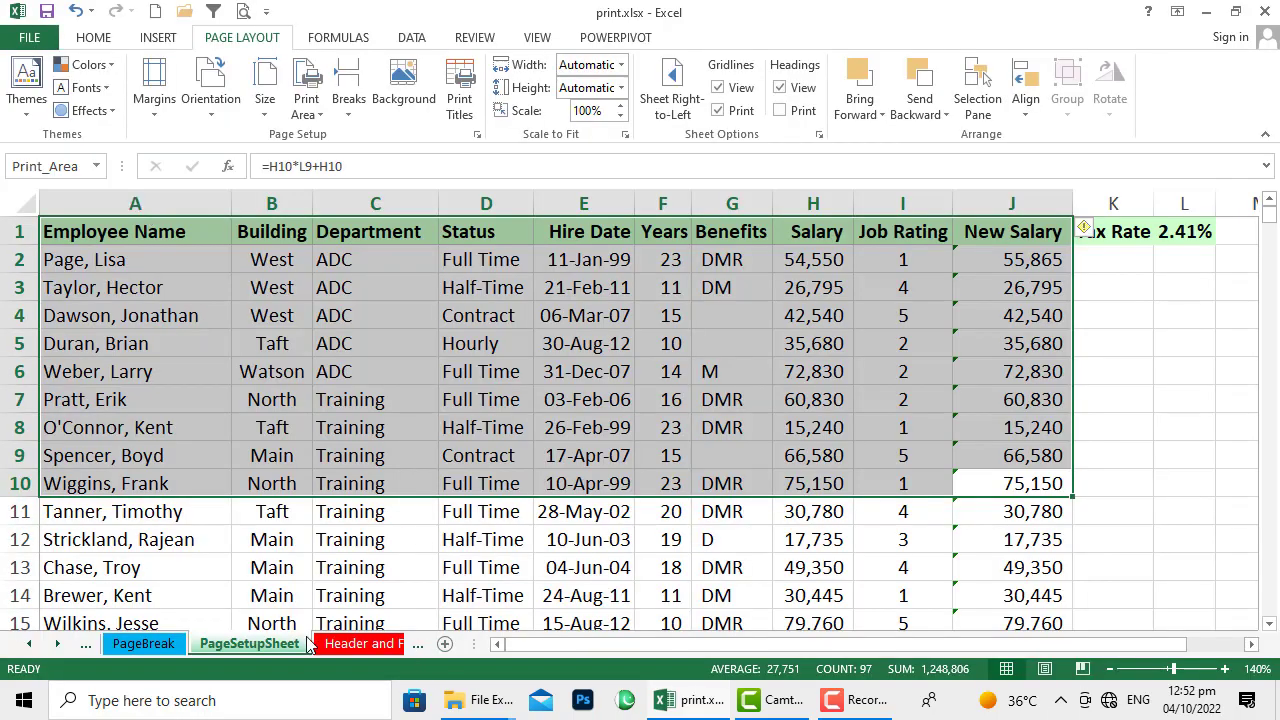
left_click(365, 643)
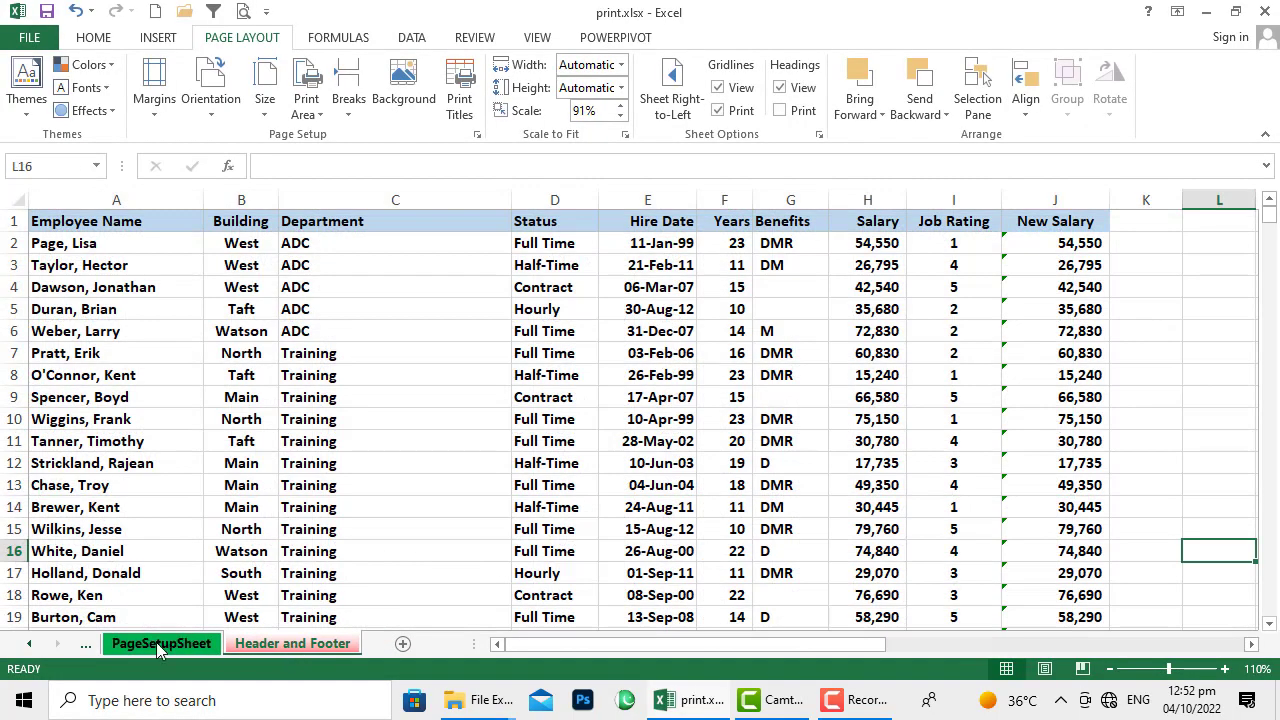
- Switch to the PageBreak sheet
left_click(112, 647)
left_click(85, 645)
left_click(85, 645)
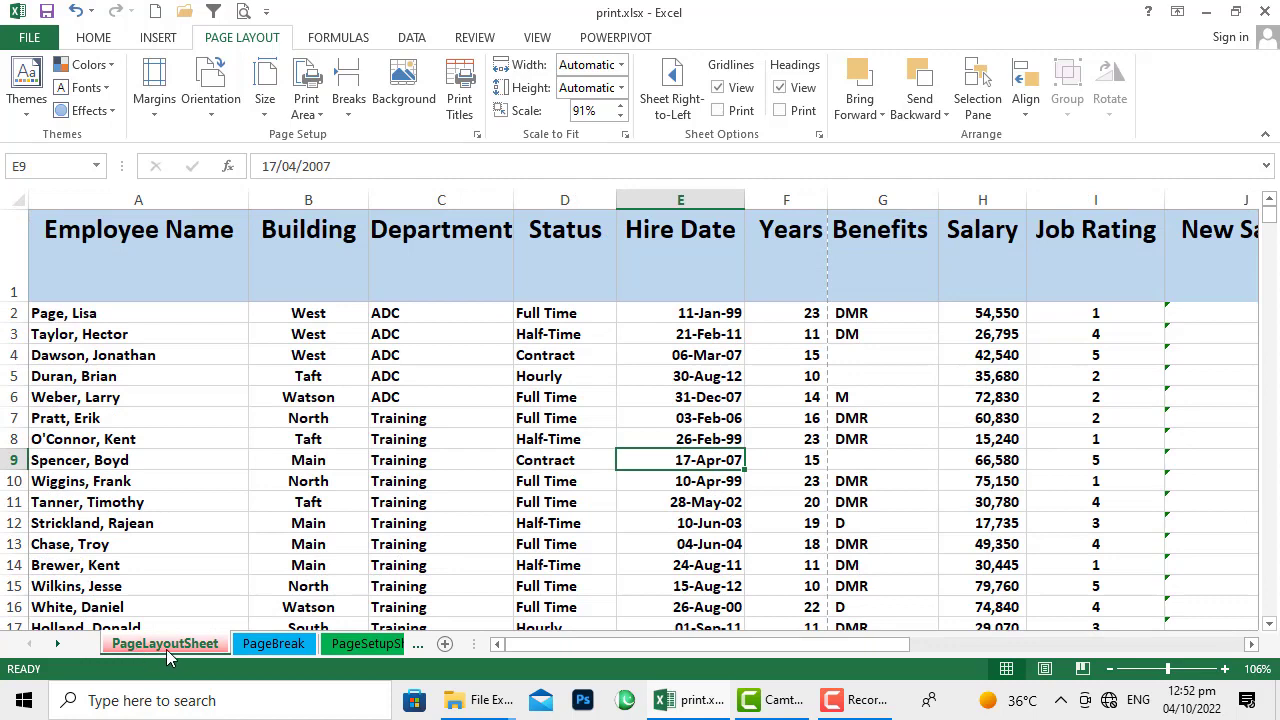
left_click(272, 646)
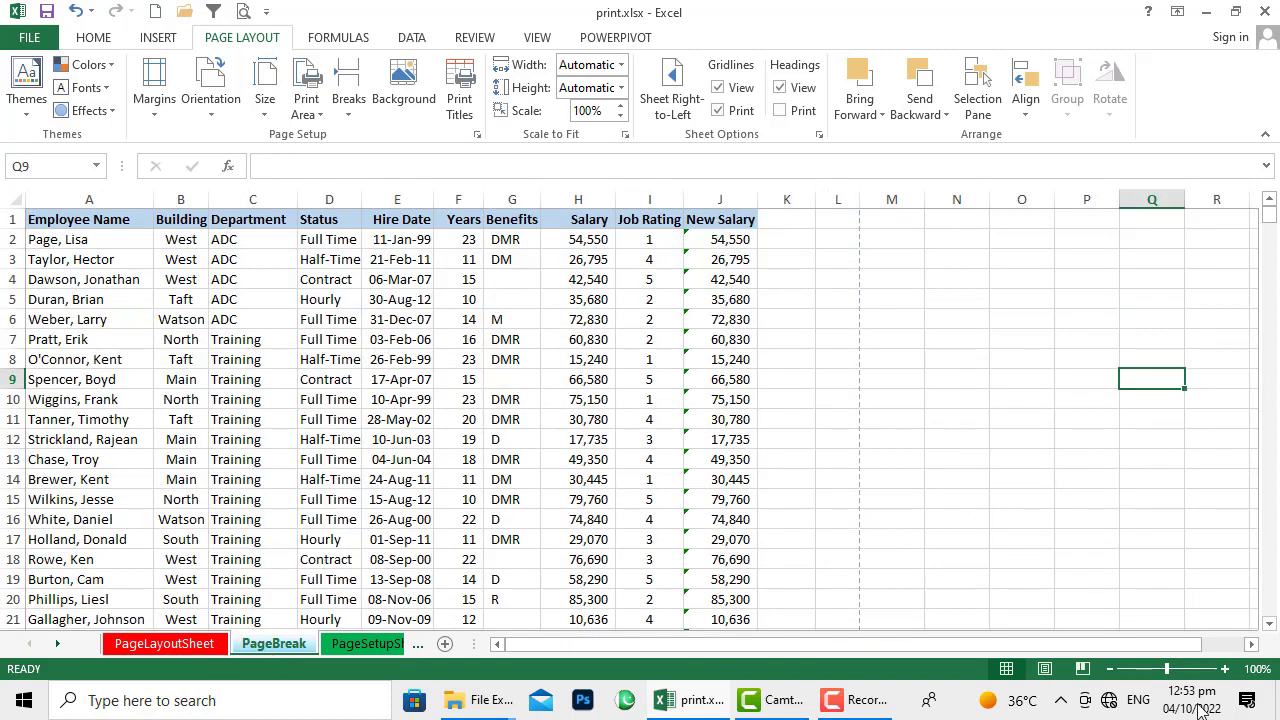
- Insert a page break at cell K14 with the range A1:K14 selected, and clear the selection
left_click(1225, 669)
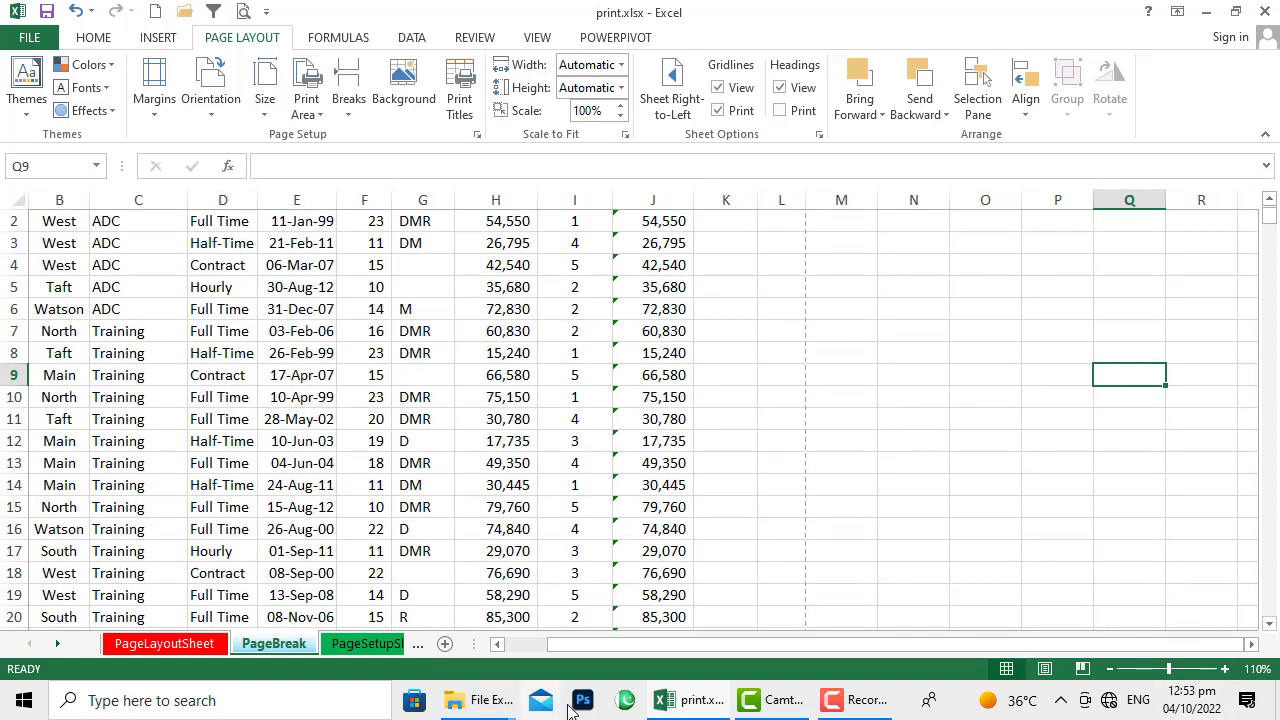
left_click_drag(640, 645, 605, 653)
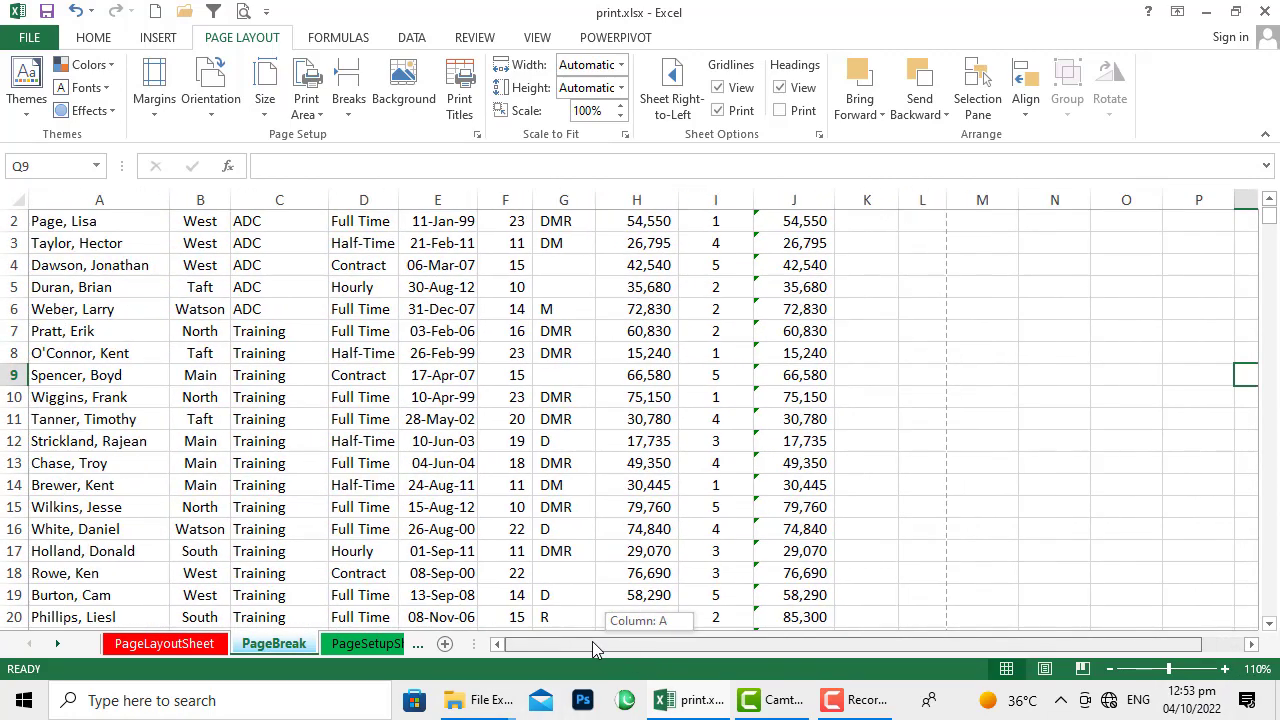
double_click(344, 122)
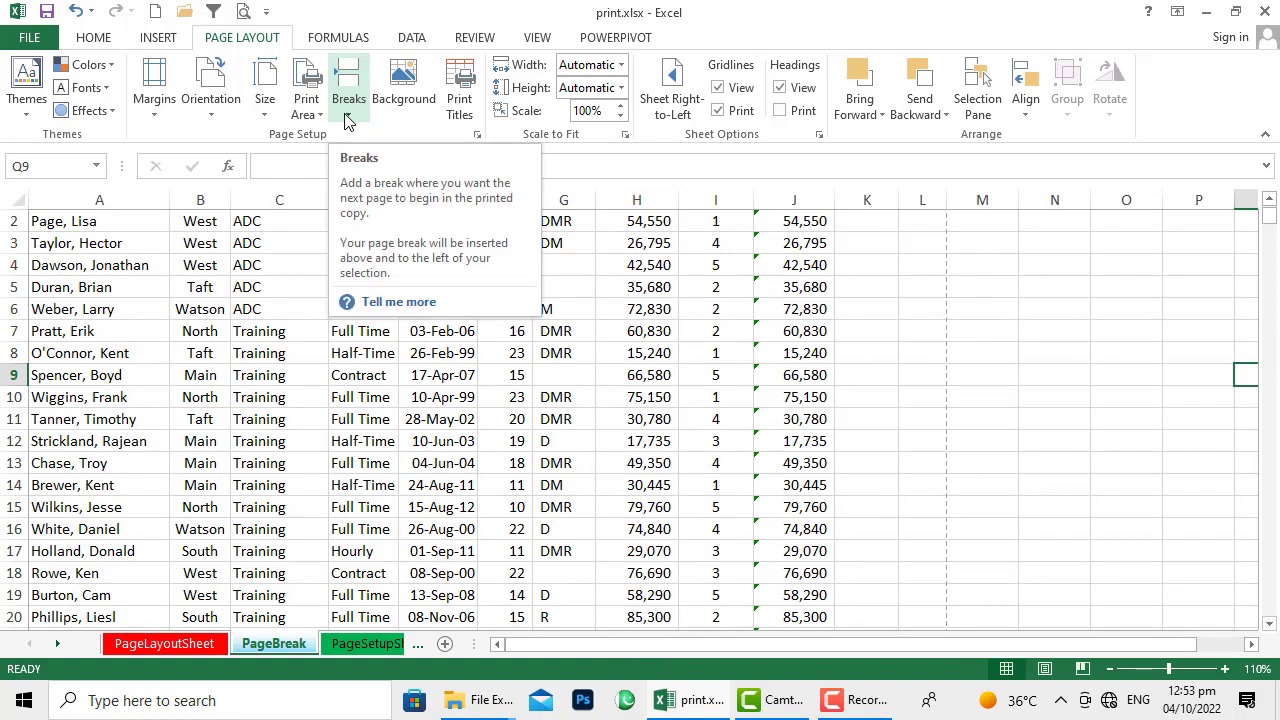
left_click(934, 331)
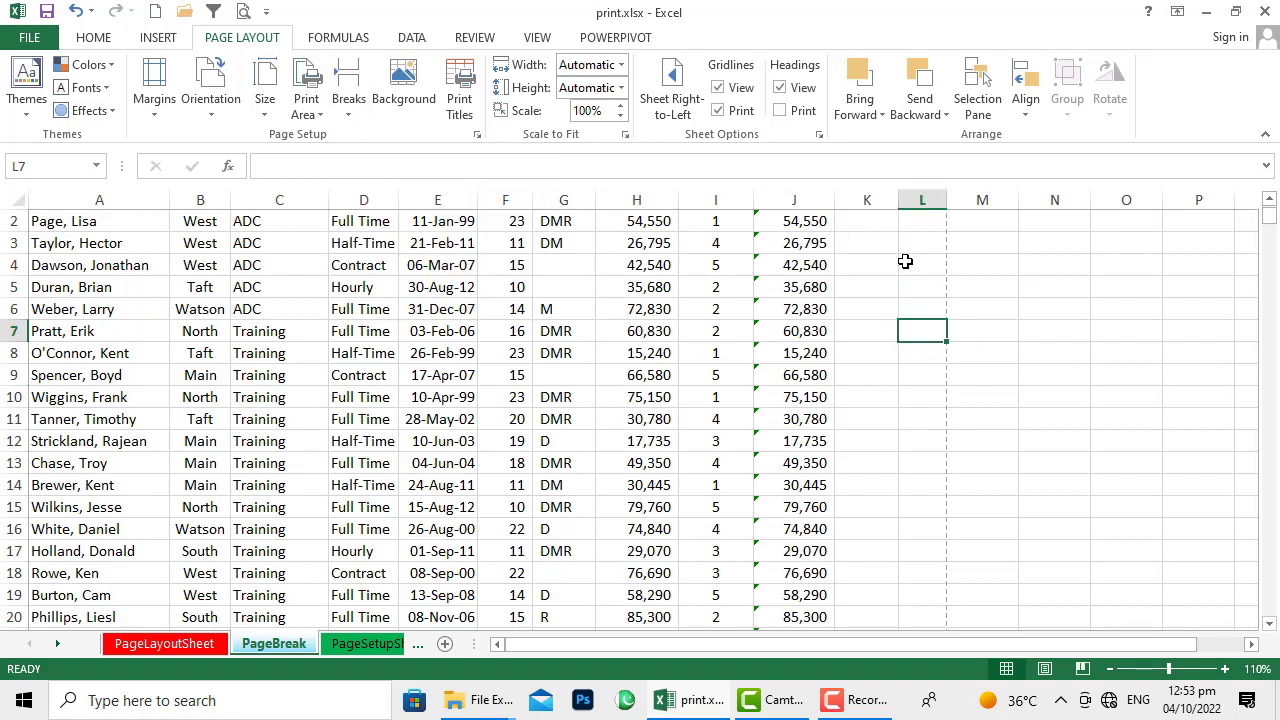
left_click(869, 490)
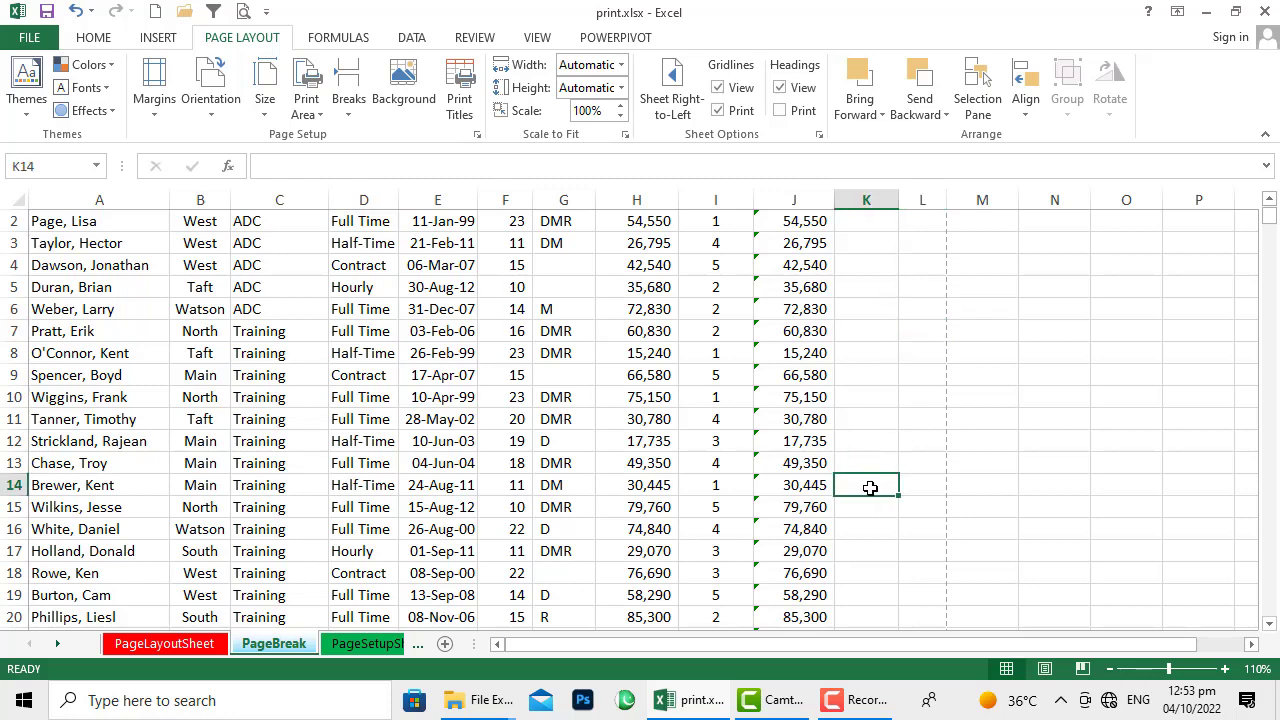
left_click_drag(828, 463, 100, 178)
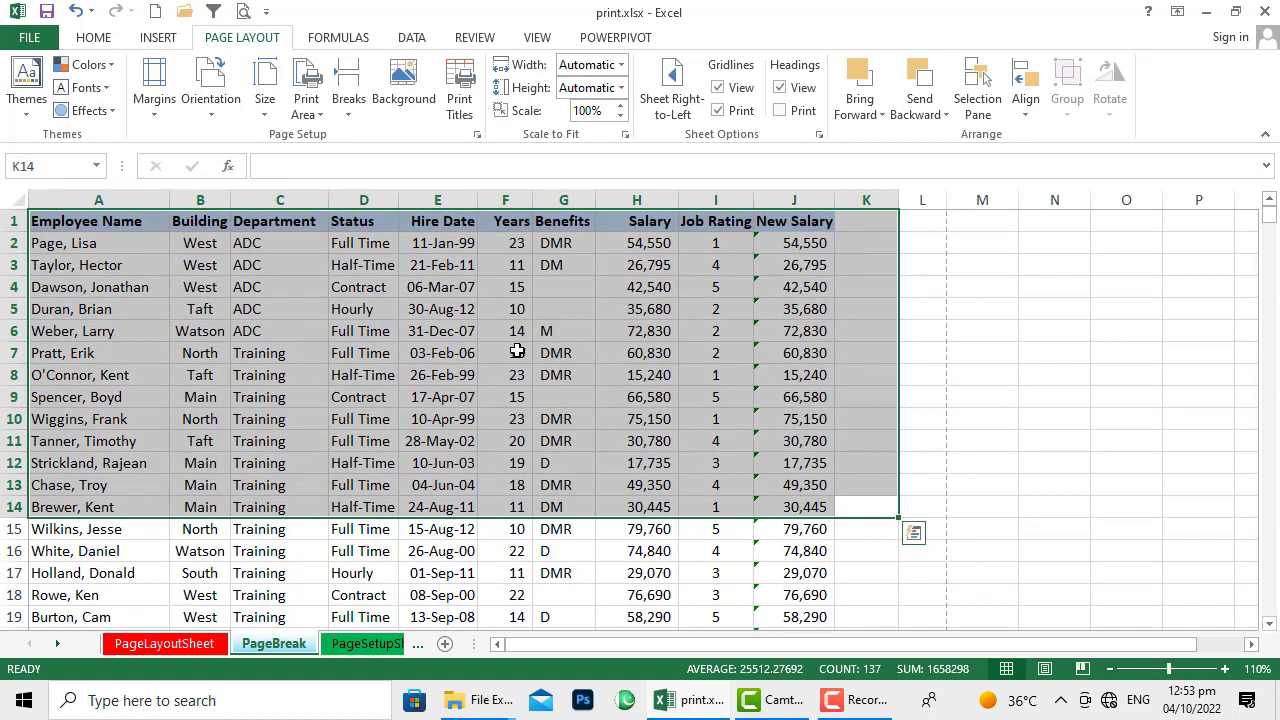
left_click(354, 85)
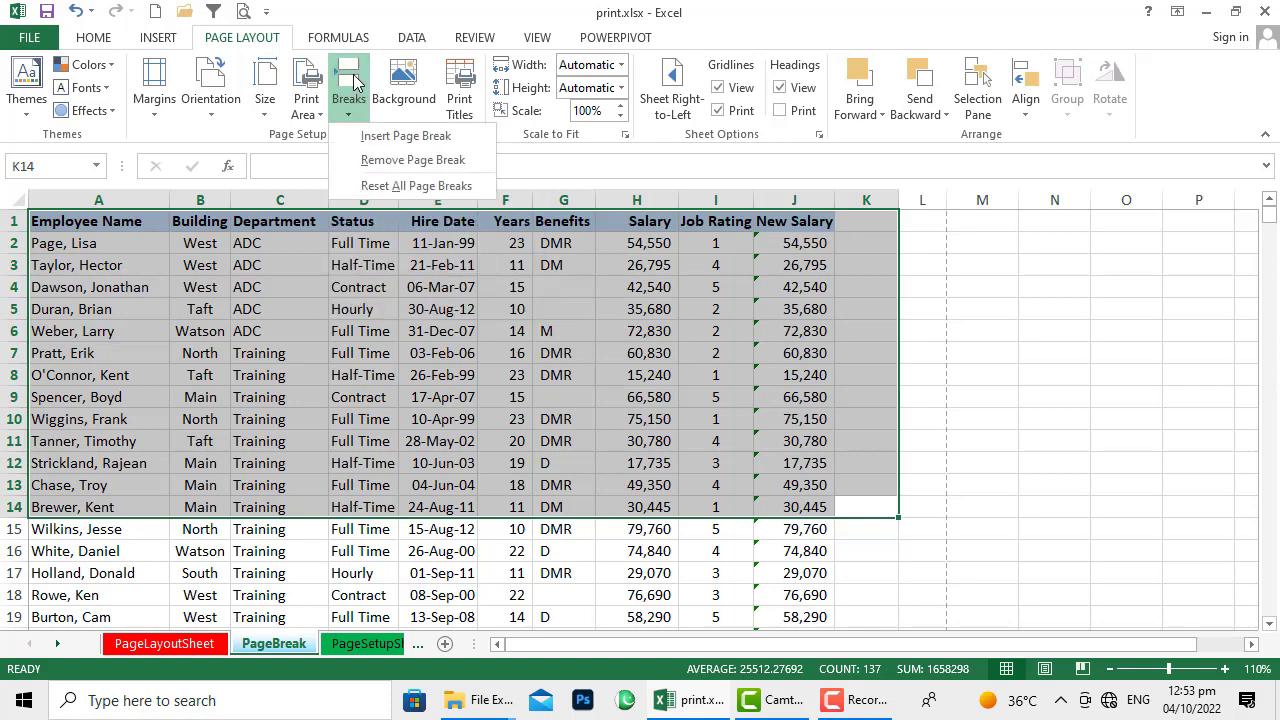
left_click(384, 137)
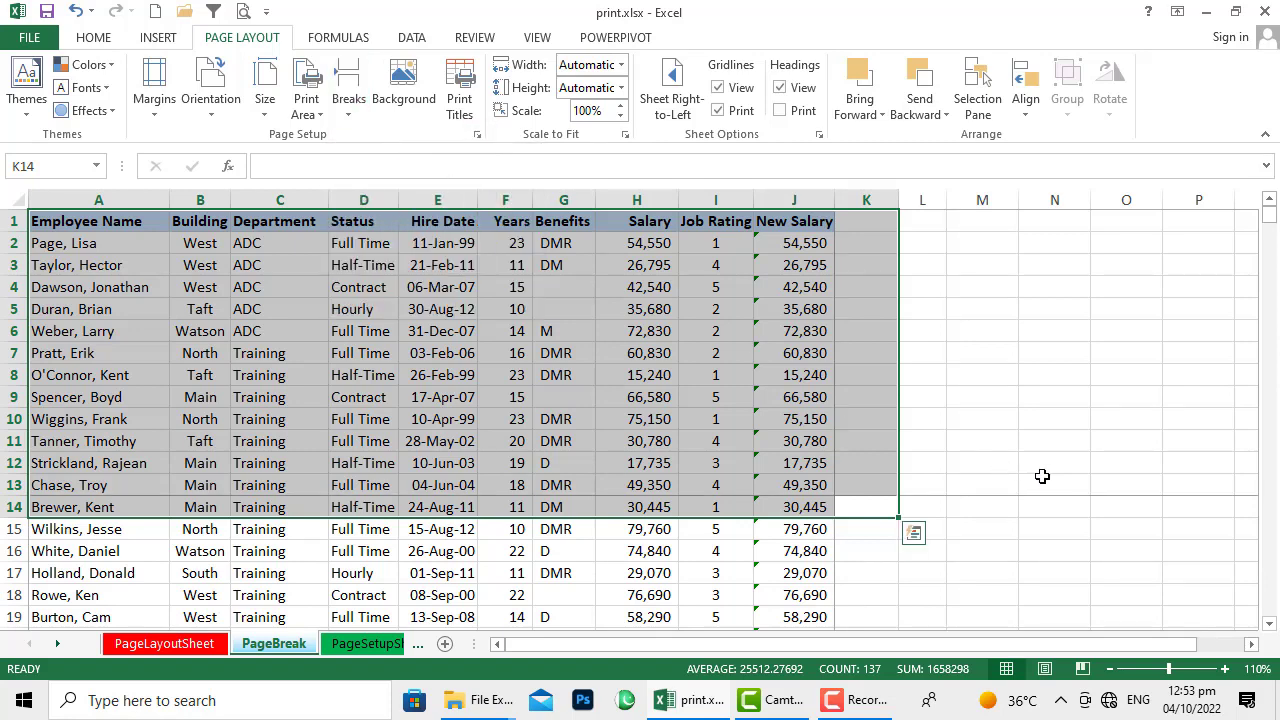
left_click(996, 414)
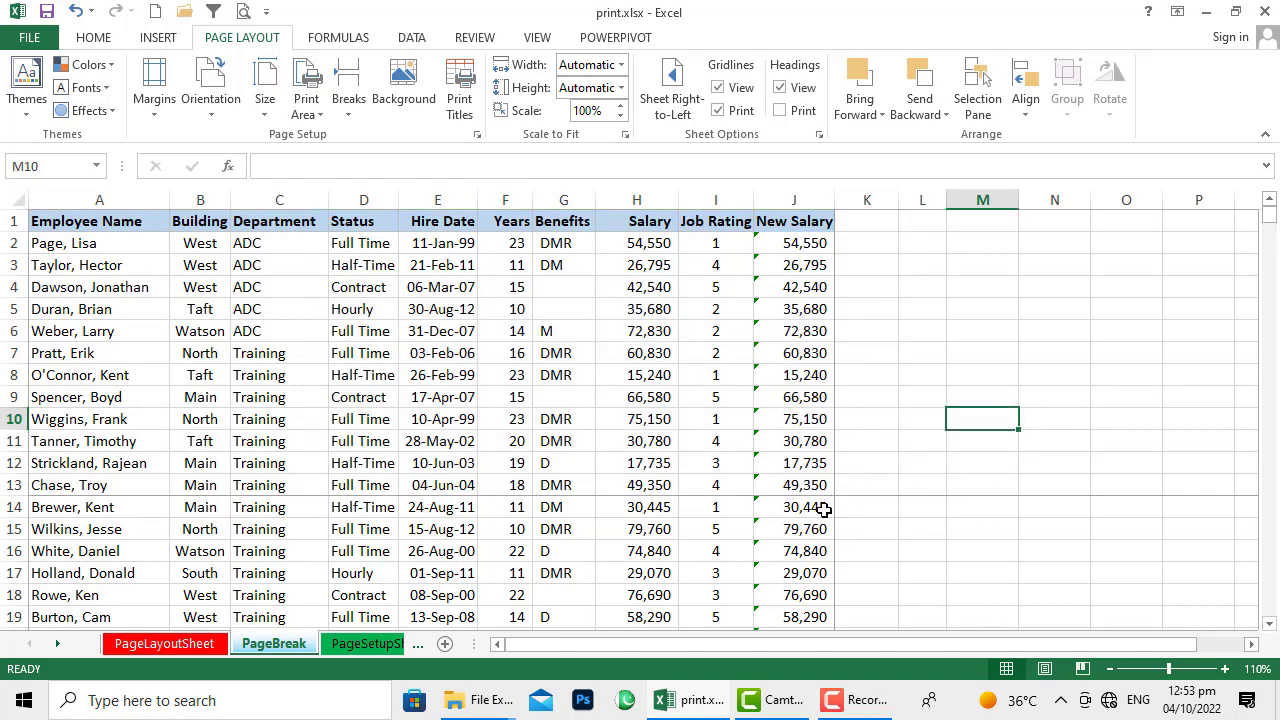
- Examine the page break lines around row 14 and column K at 170% zoom and farther down the sheet
left_click(1224, 668)
left_click(1224, 668)
left_click(1224, 668)
left_click(1224, 668)
left_click(1224, 668)
left_click(1224, 668)
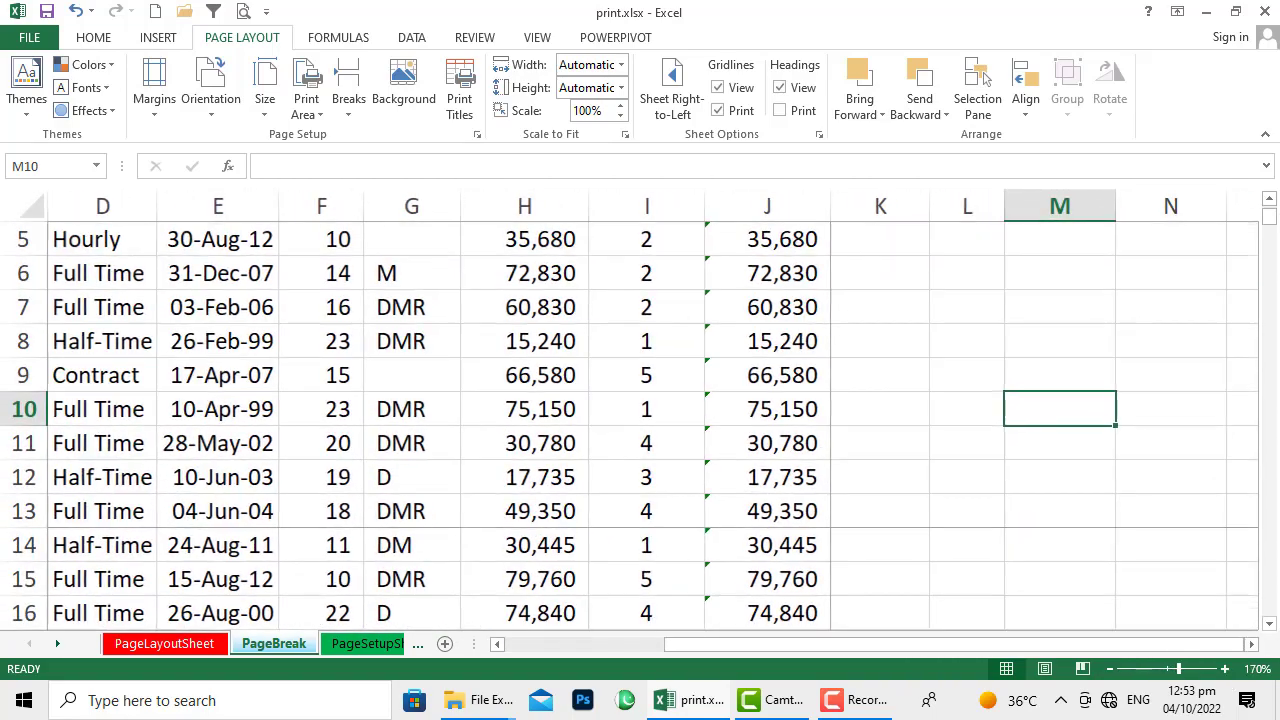
left_click_drag(1270, 220, 1272, 230)
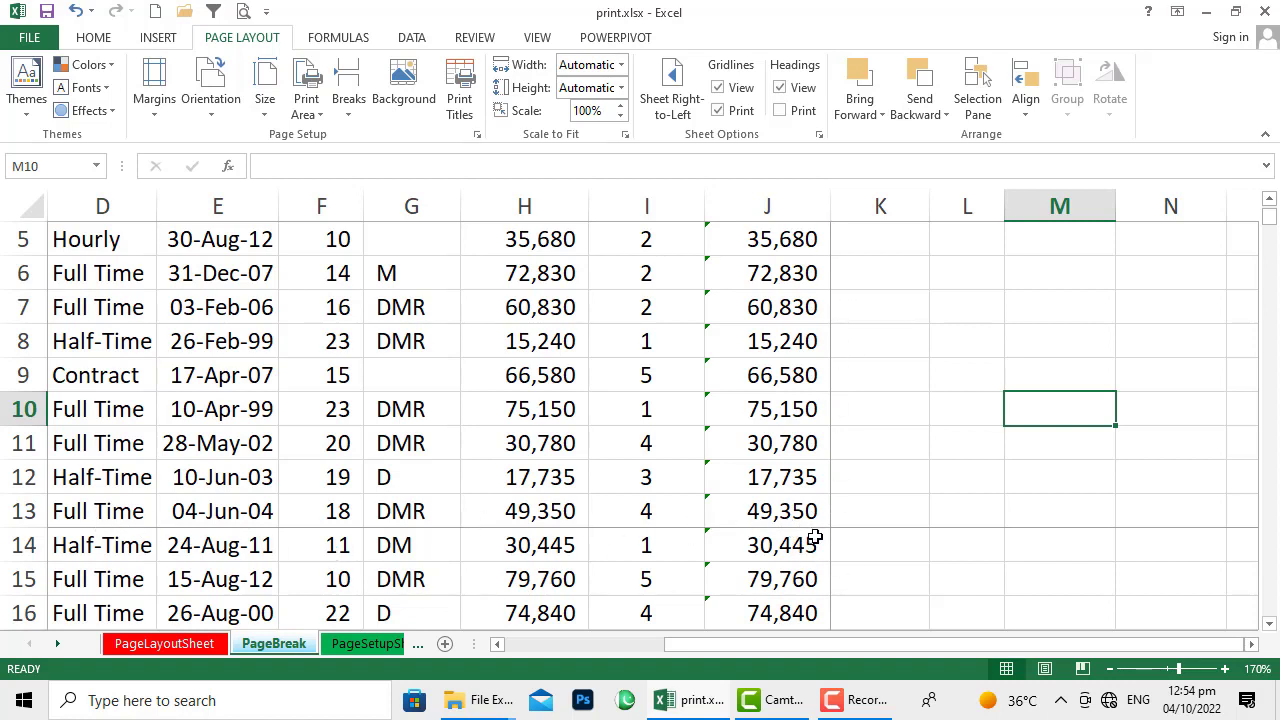
left_click_drag(1275, 218, 1277, 318)
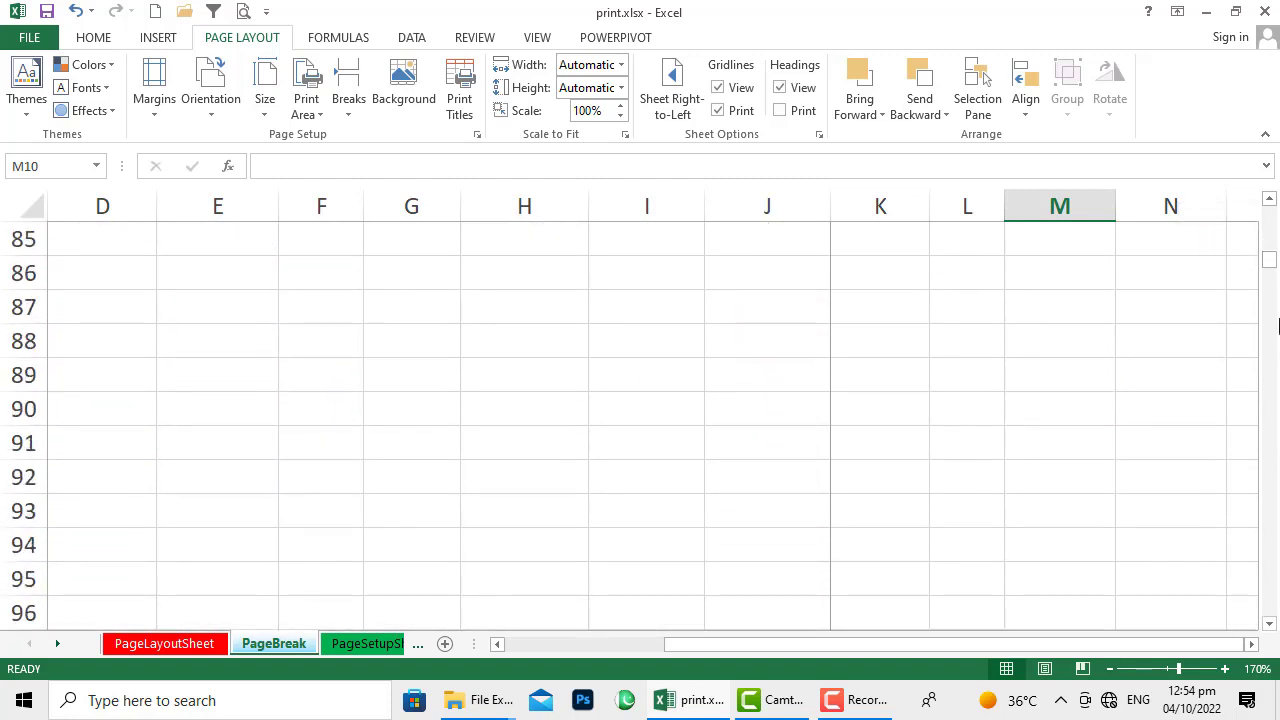
scroll(1266, 230, "down", 4)
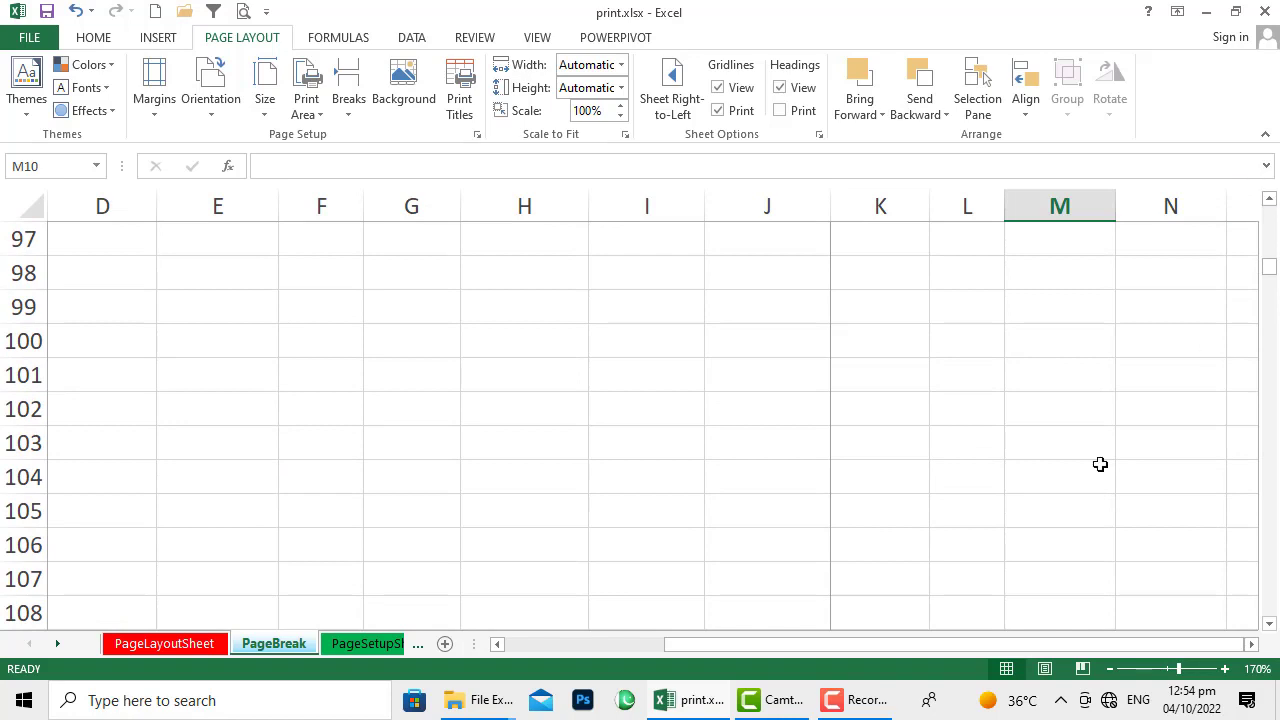
scroll(586, 440, "up", 15)
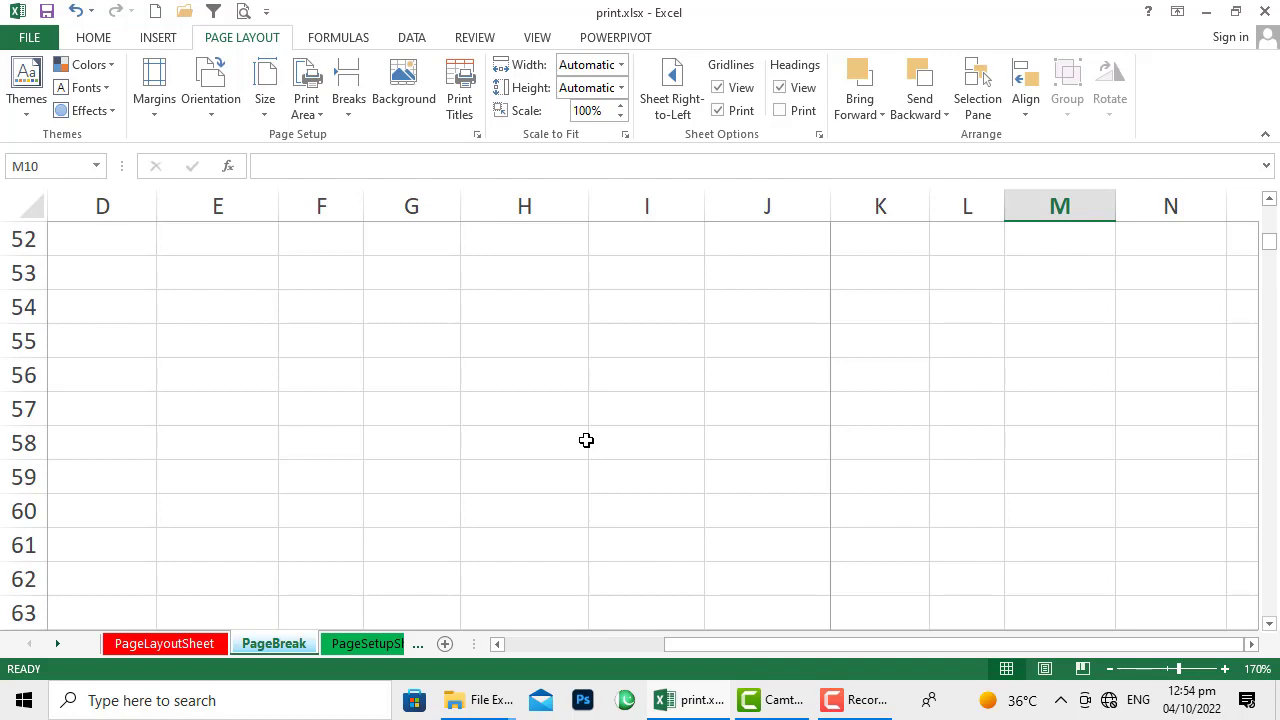
scroll(586, 440, "up", 15)
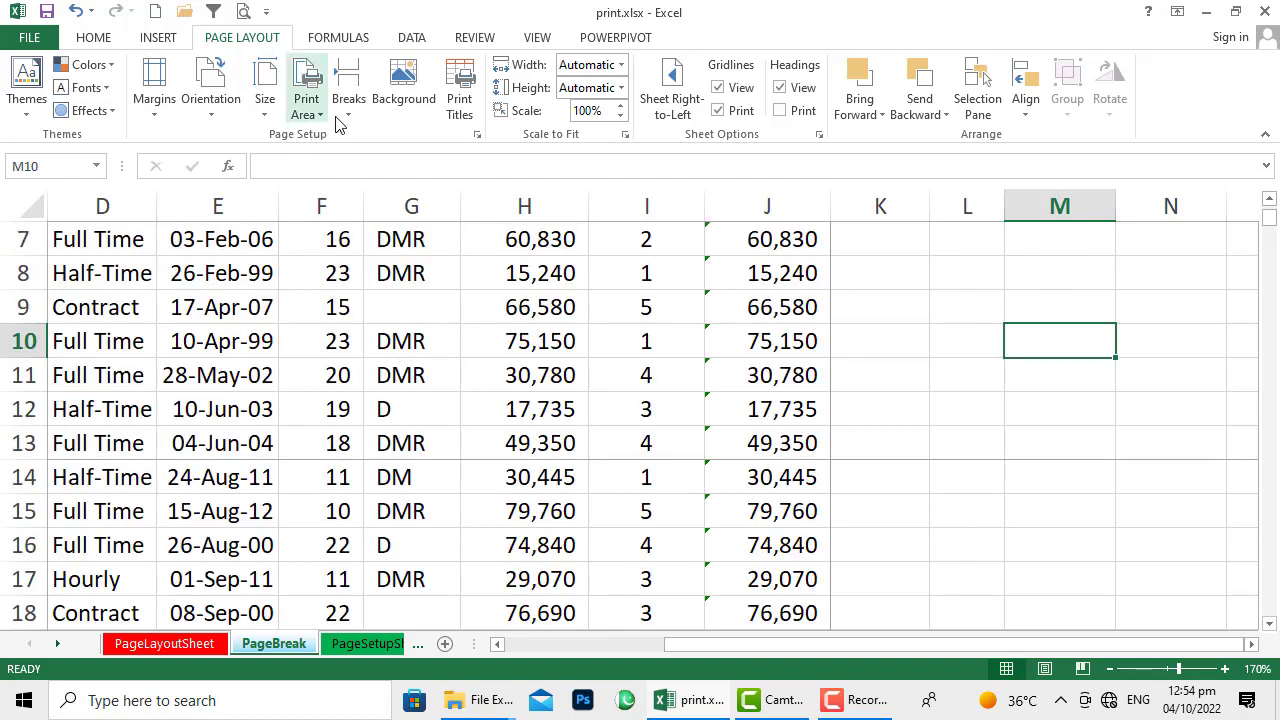
- Insert the night photo e1f8b34c67288f41220fd1ba641e850f.jpg from the Walpappers folder as the PageBreak sheet's background, working offline
left_click(398, 80)
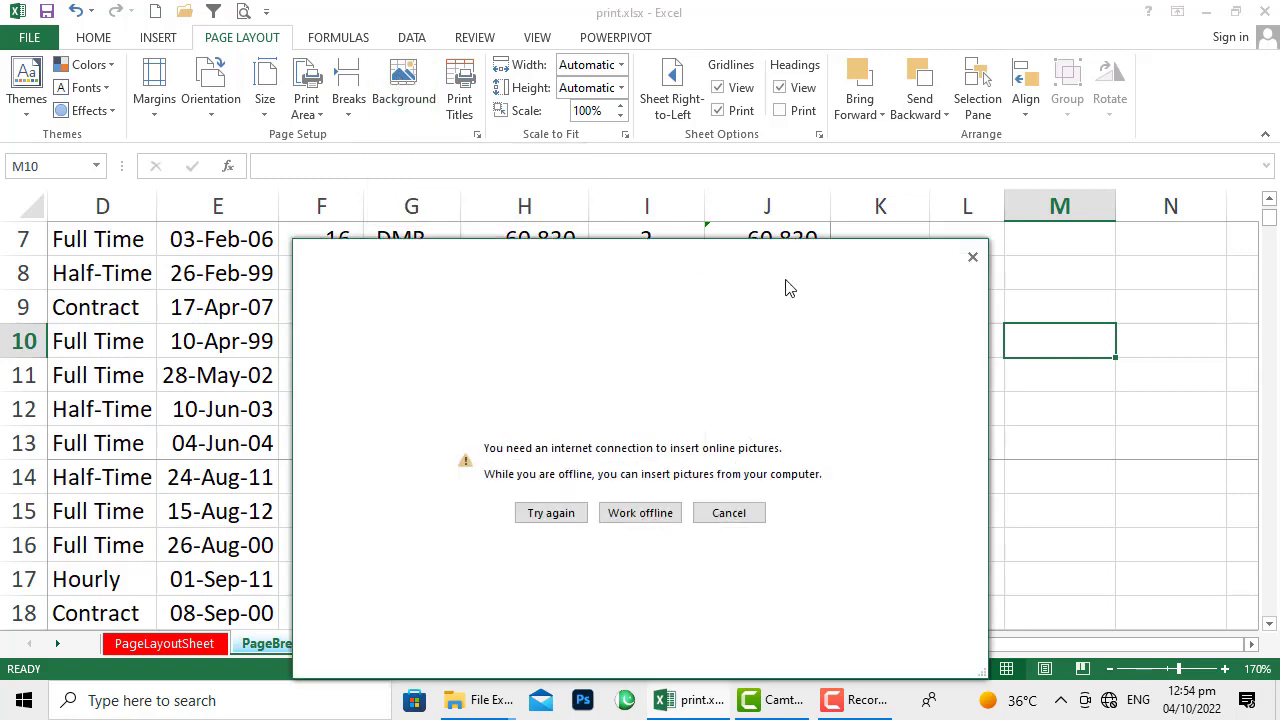
left_click_drag(675, 260, 596, 115)
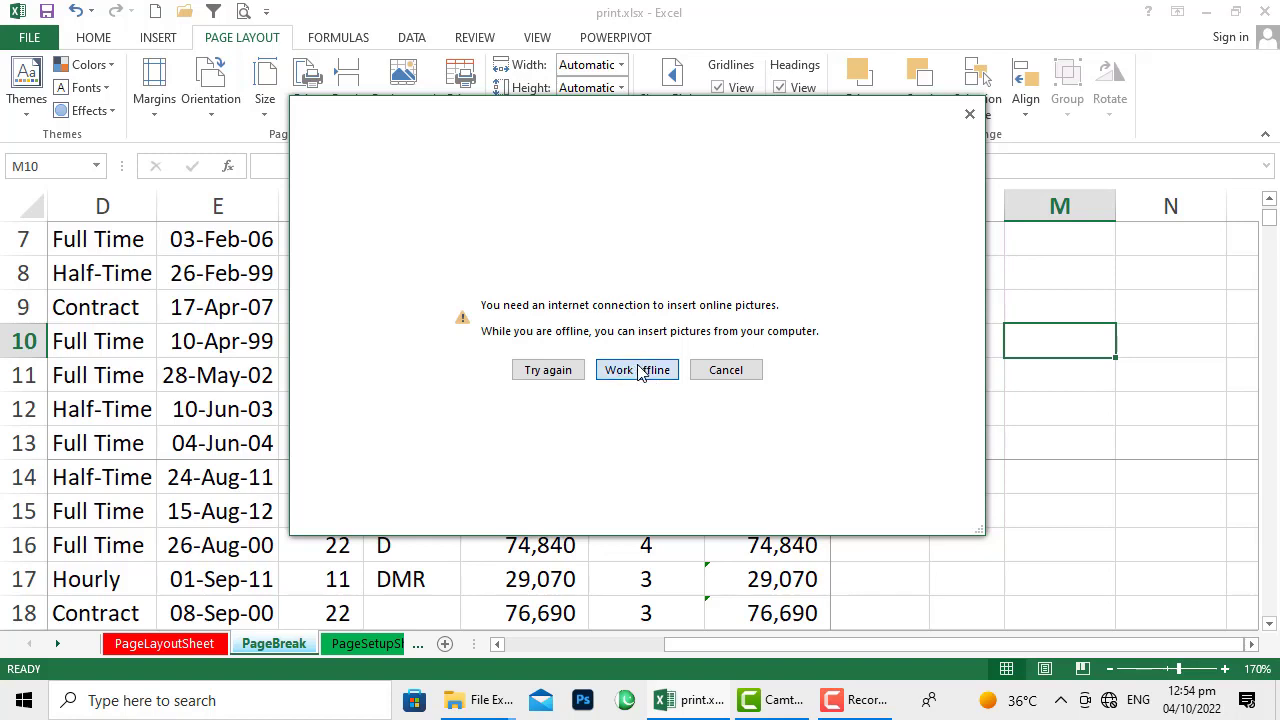
left_click(637, 370)
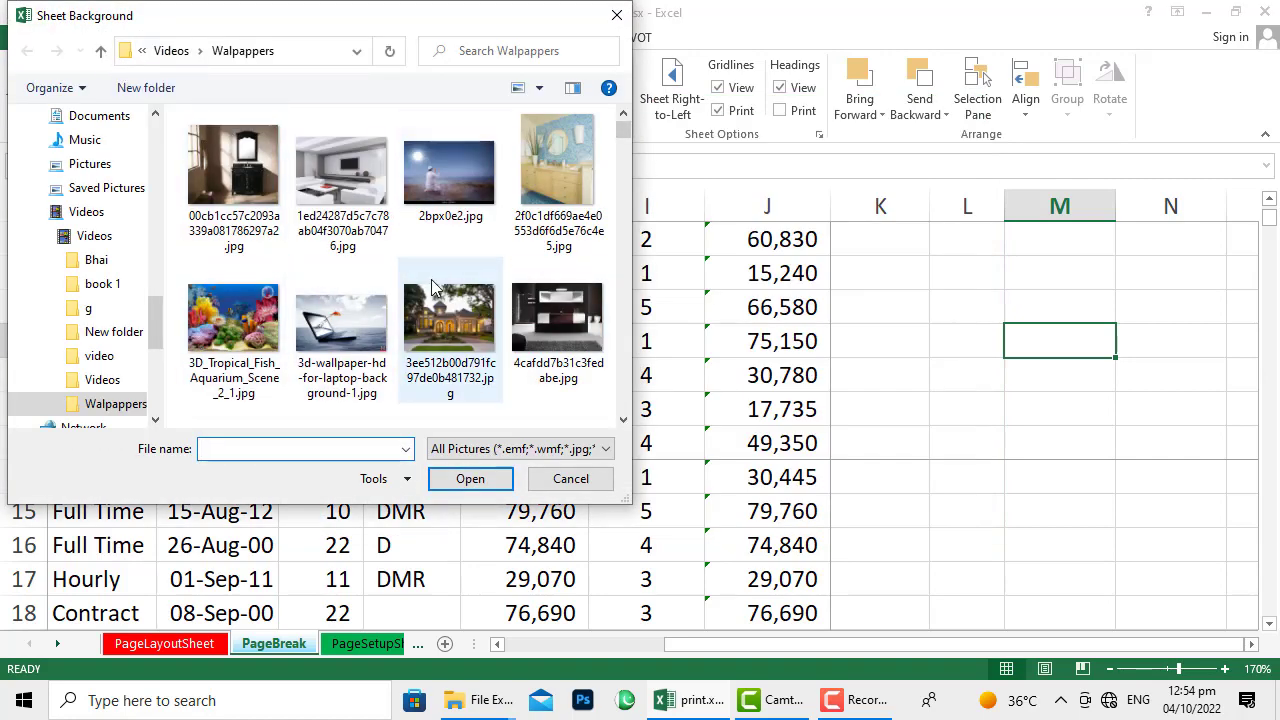
left_click_drag(623, 130, 623, 170)
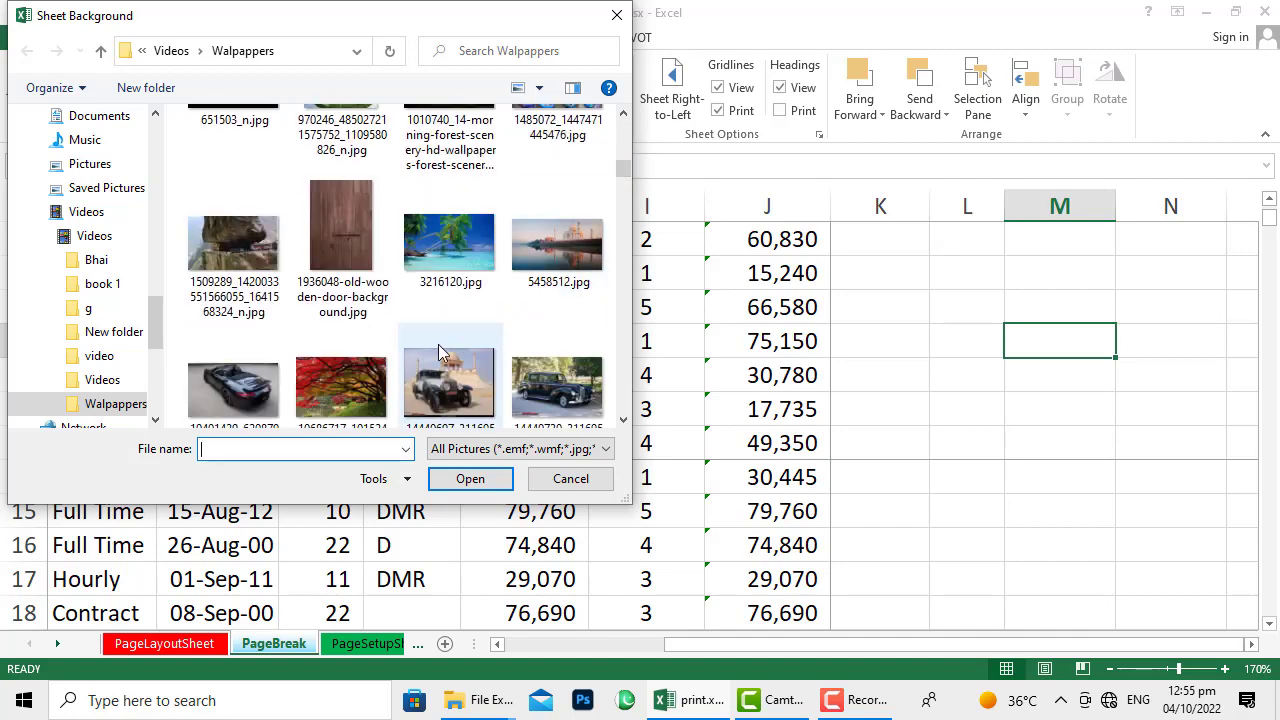
left_click_drag(625, 168, 625, 270)
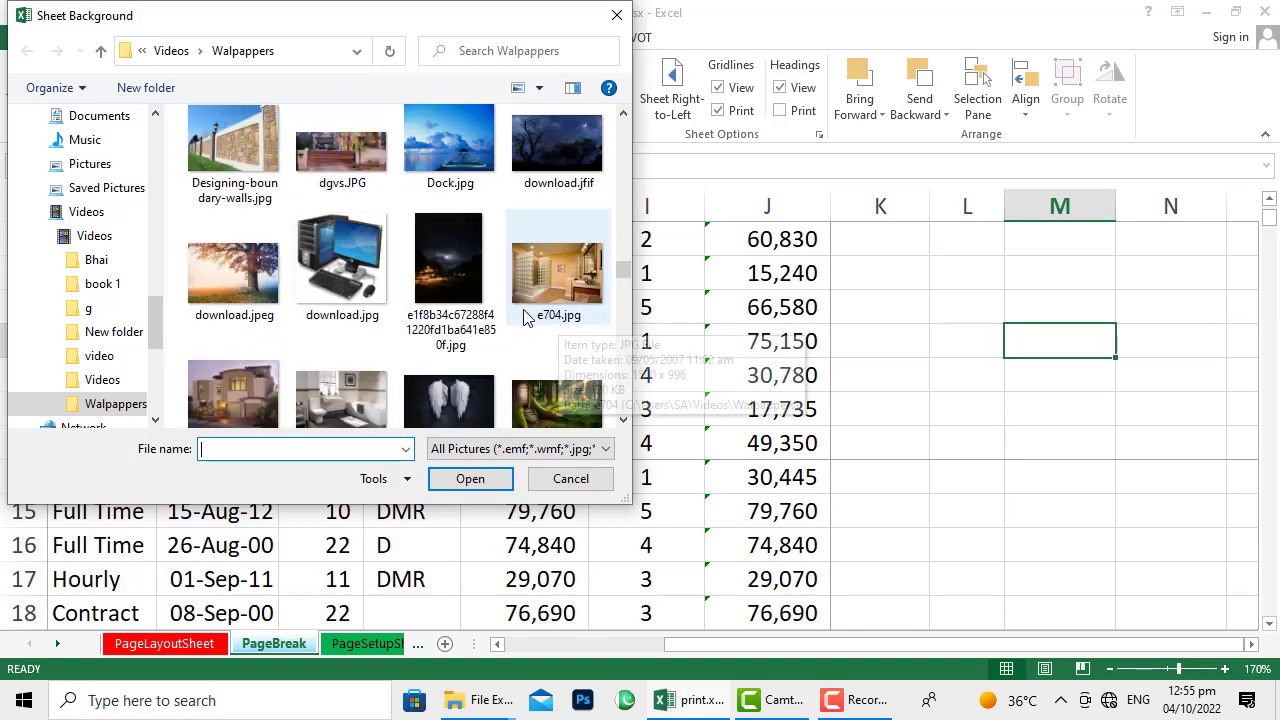
left_click(433, 272)
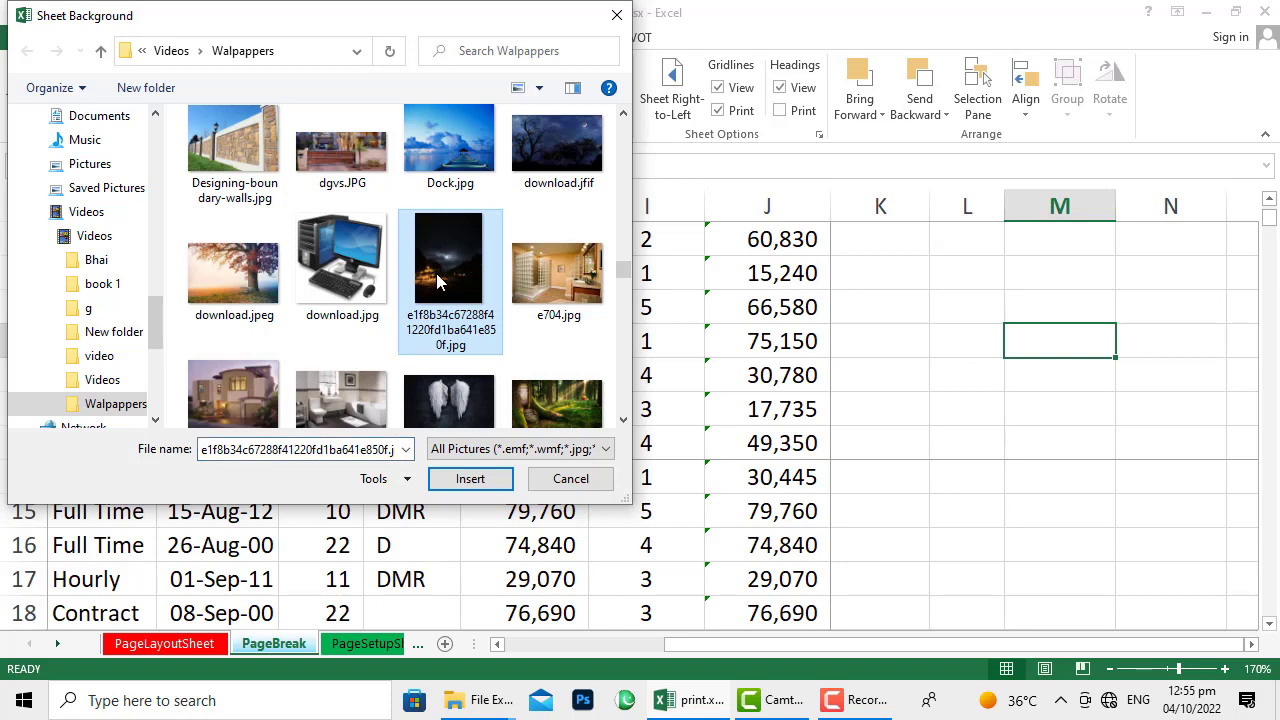
left_click(470, 479)
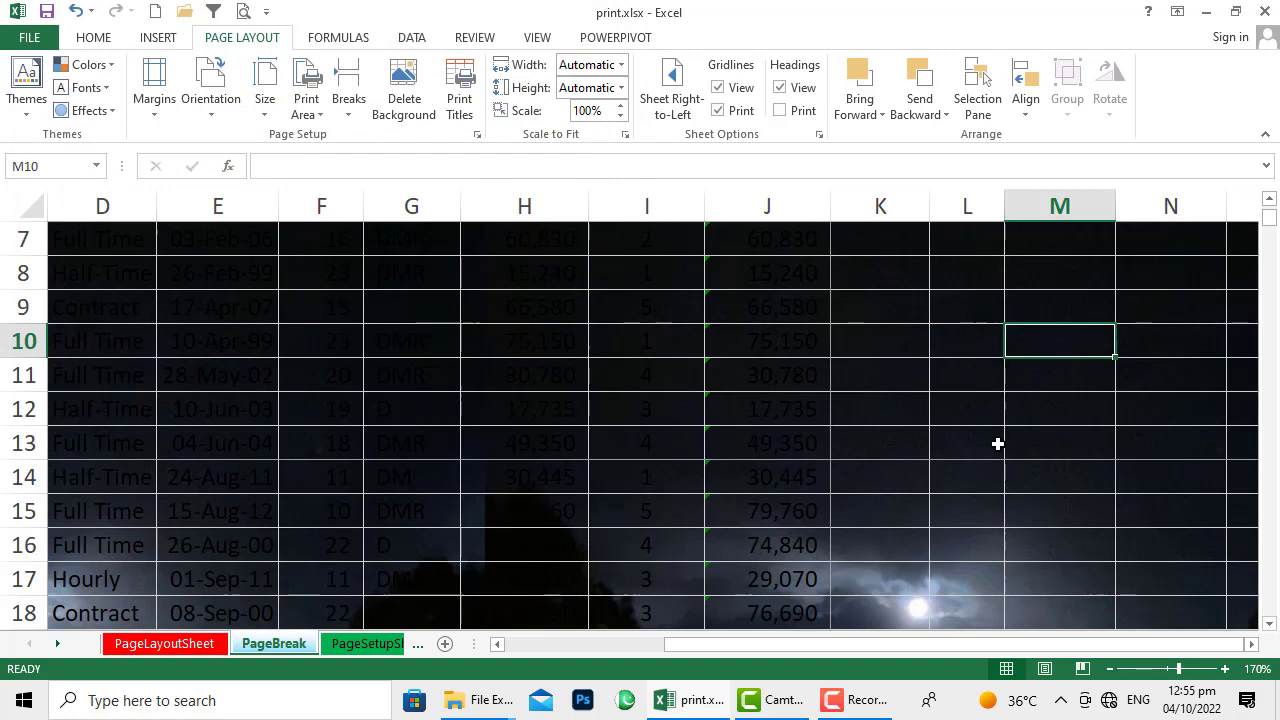
scroll(914, 377, "down", 3)
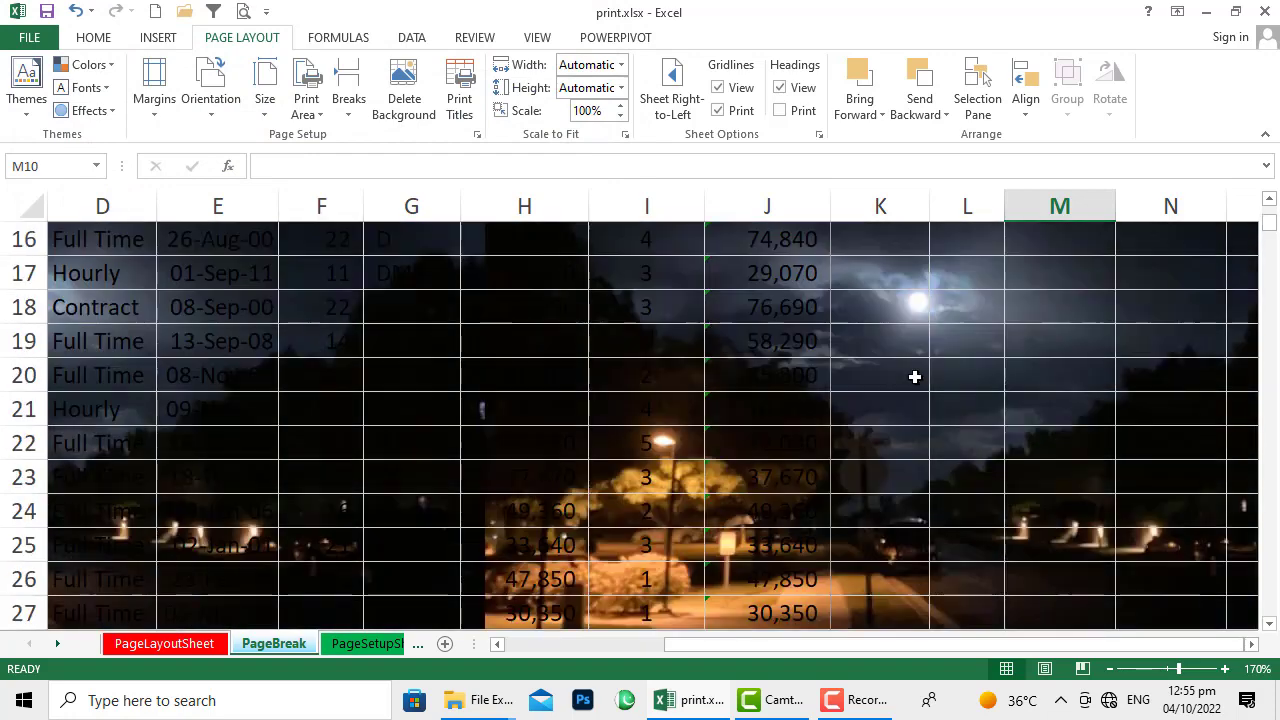
scroll(914, 377, "up", 5)
scroll(908, 423, "down", 15)
scroll(908, 423, "up", 10)
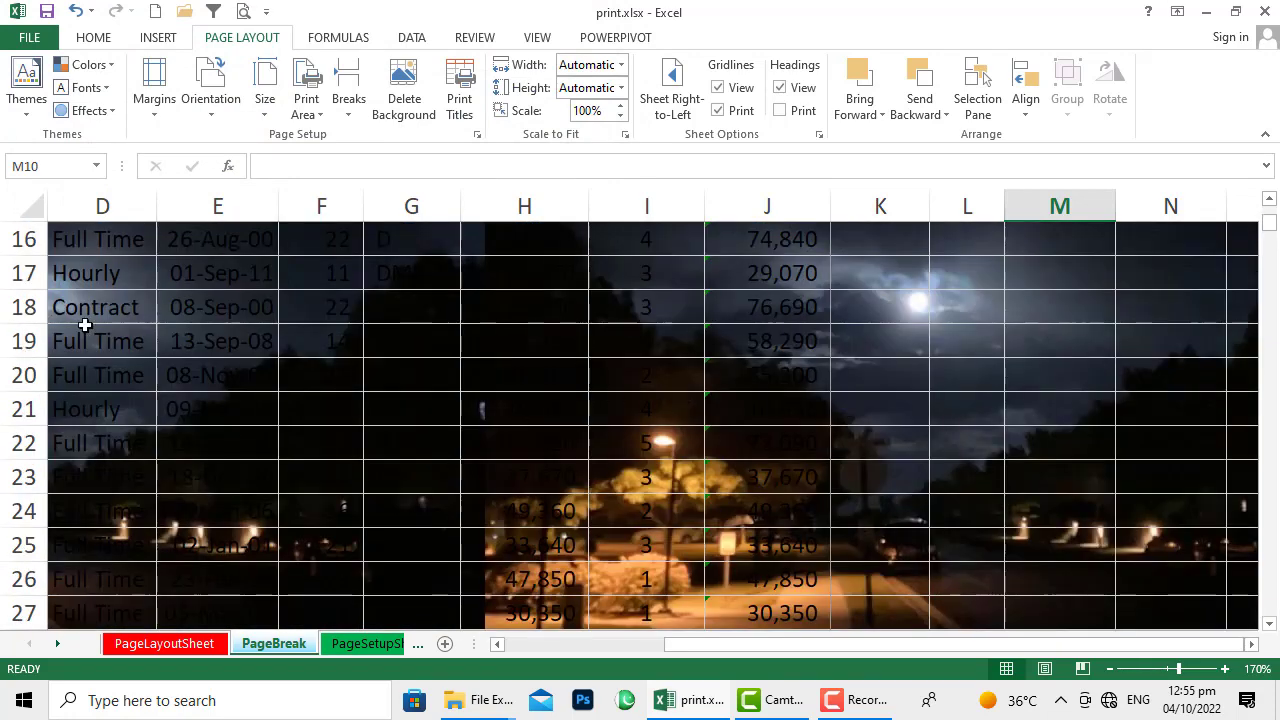
- Set the font colour of all cells in the sheet to white and clear the selection
left_click(35, 210)
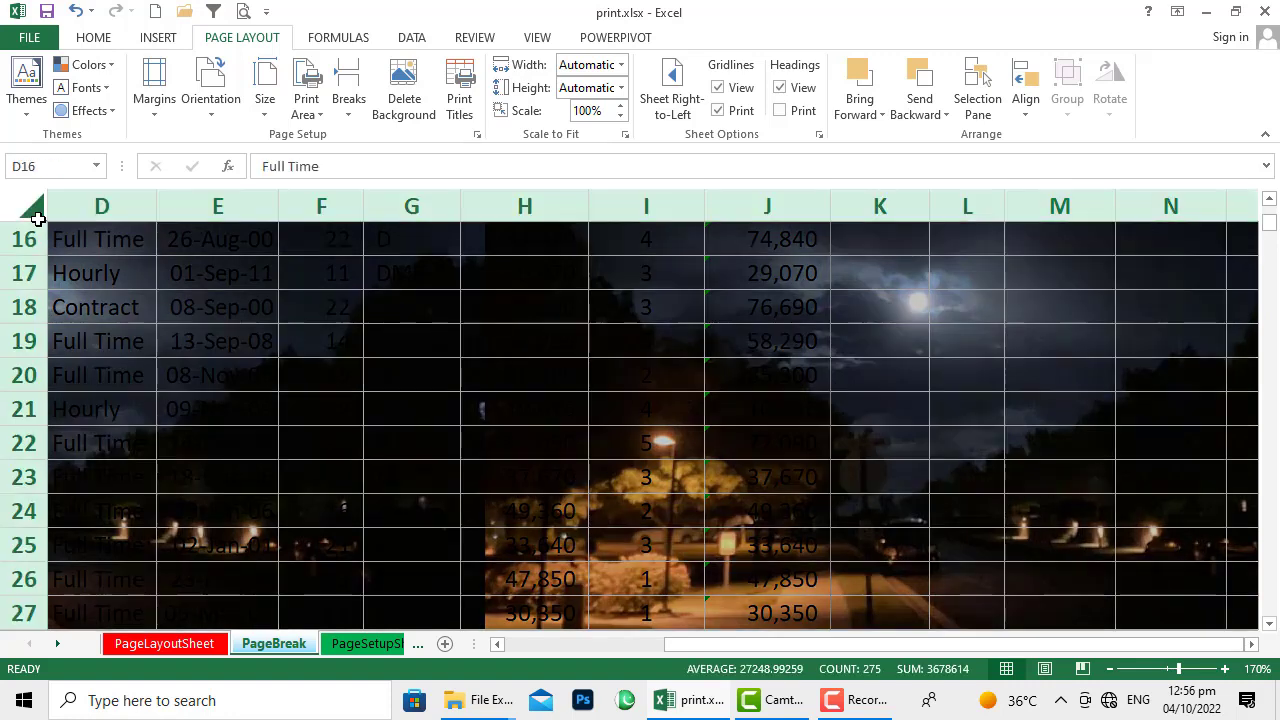
left_click(94, 40)
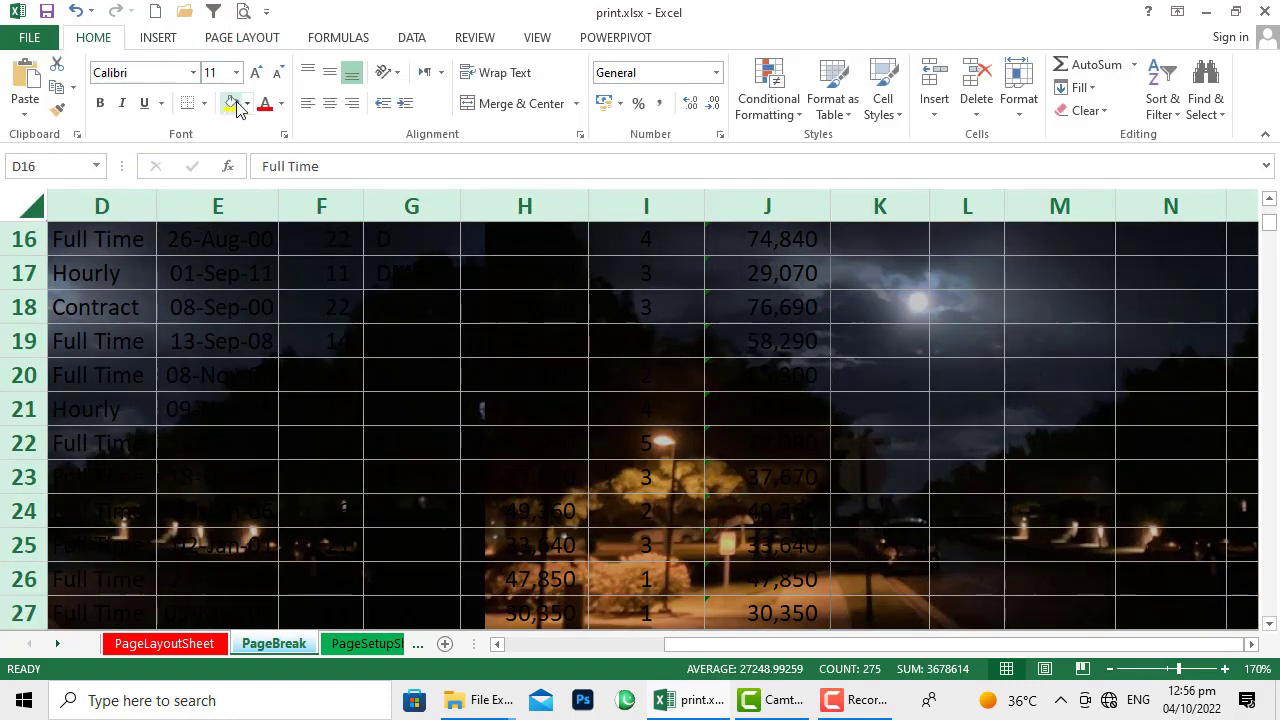
left_click(280, 104)
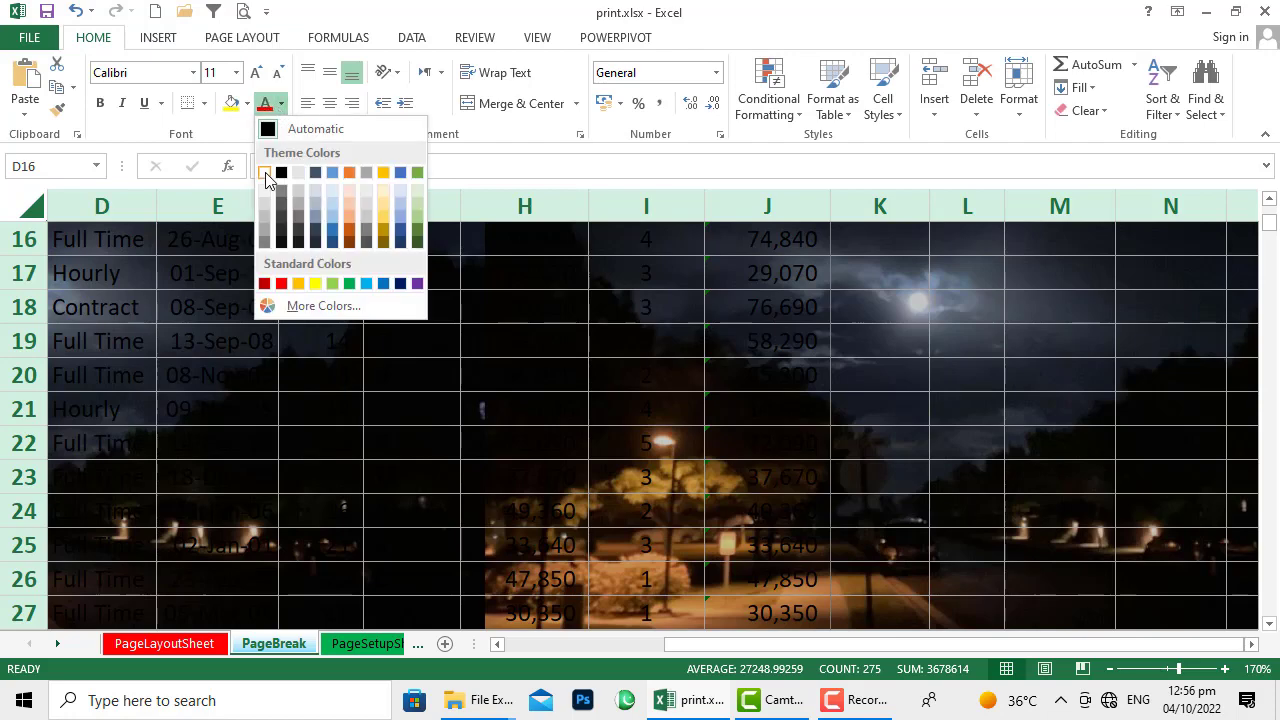
left_click(265, 173)
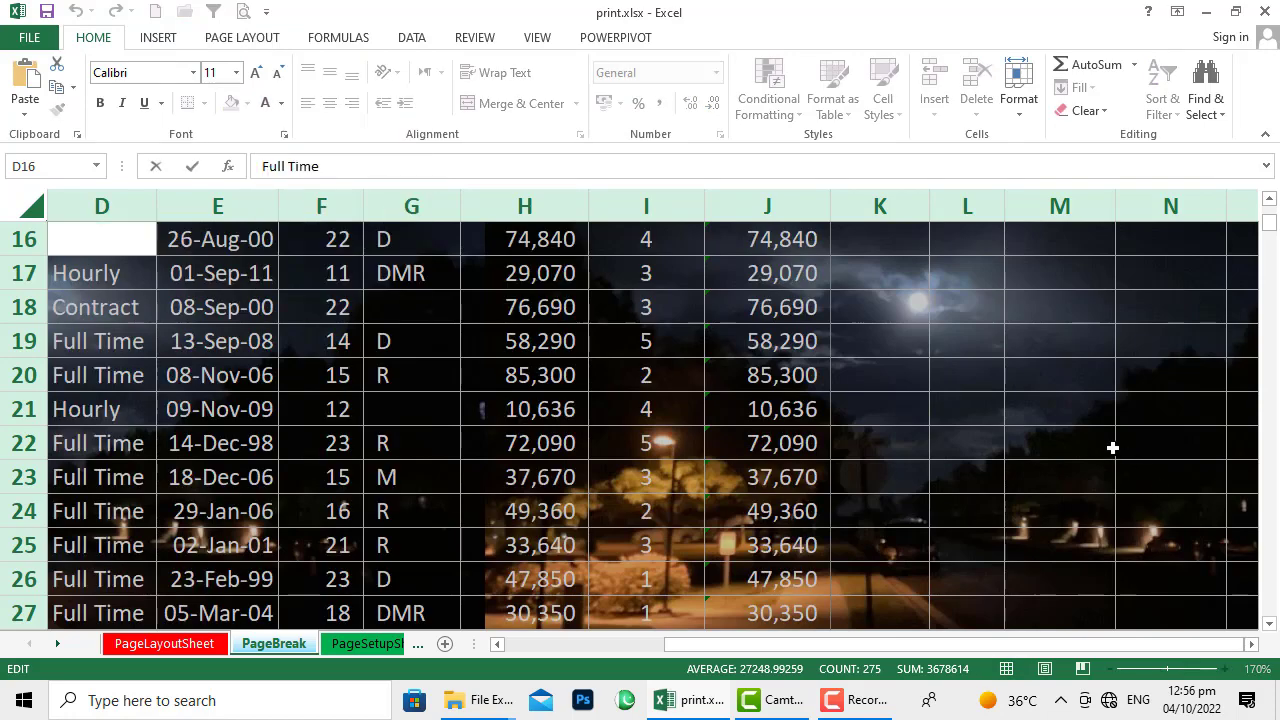
left_click(1112, 450)
- Examine how the background picture repeats across the sheet at 98% zoom, from the employee table down past row 300
scroll(949, 426, "down", 10)
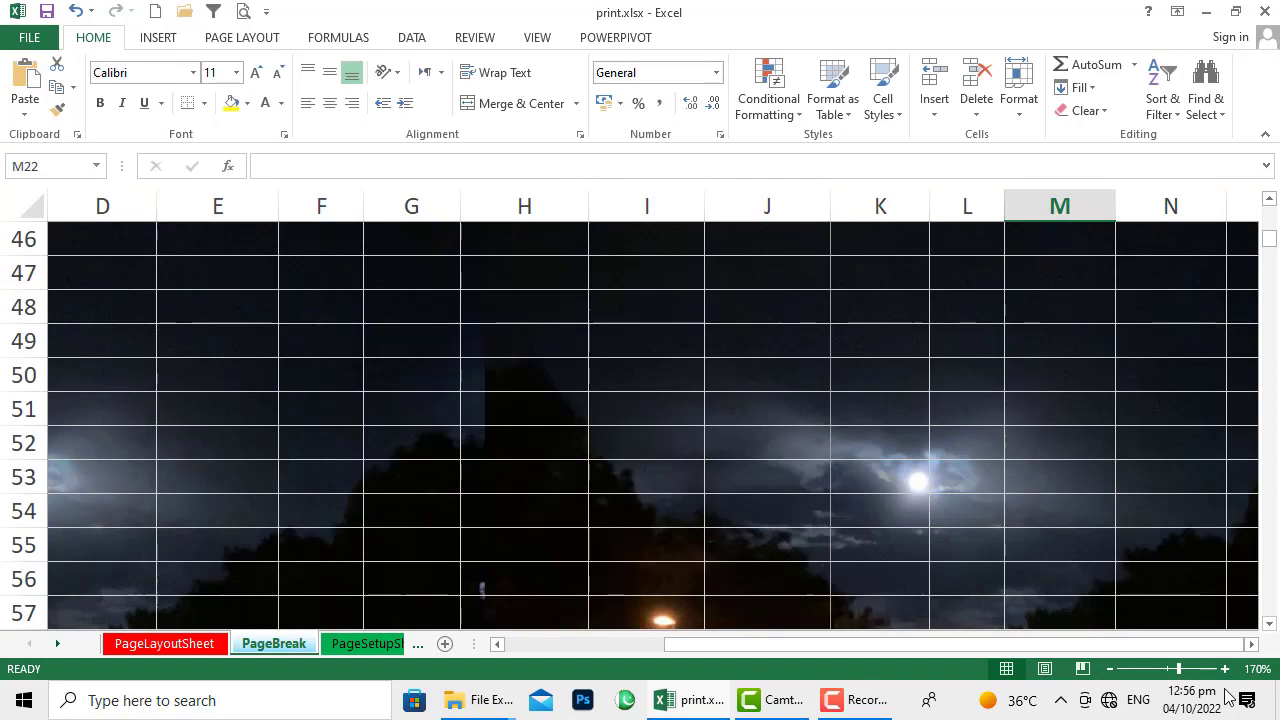
left_click_drag(1172, 669, 1166, 669)
scroll(1030, 460, "up", 13)
scroll(889, 403, "down", 5)
scroll(883, 403, "up", 5)
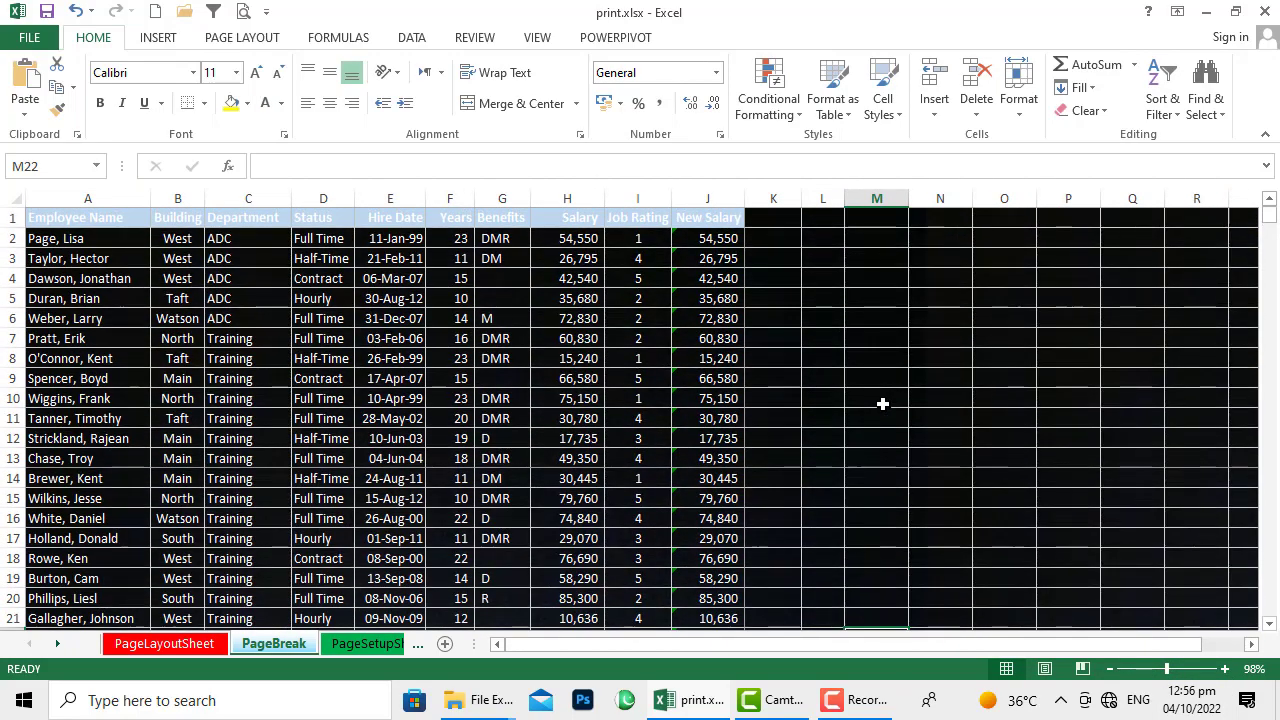
scroll(883, 403, "down", 1)
scroll(741, 406, "down", 15)
scroll(1100, 457, "up", 6)
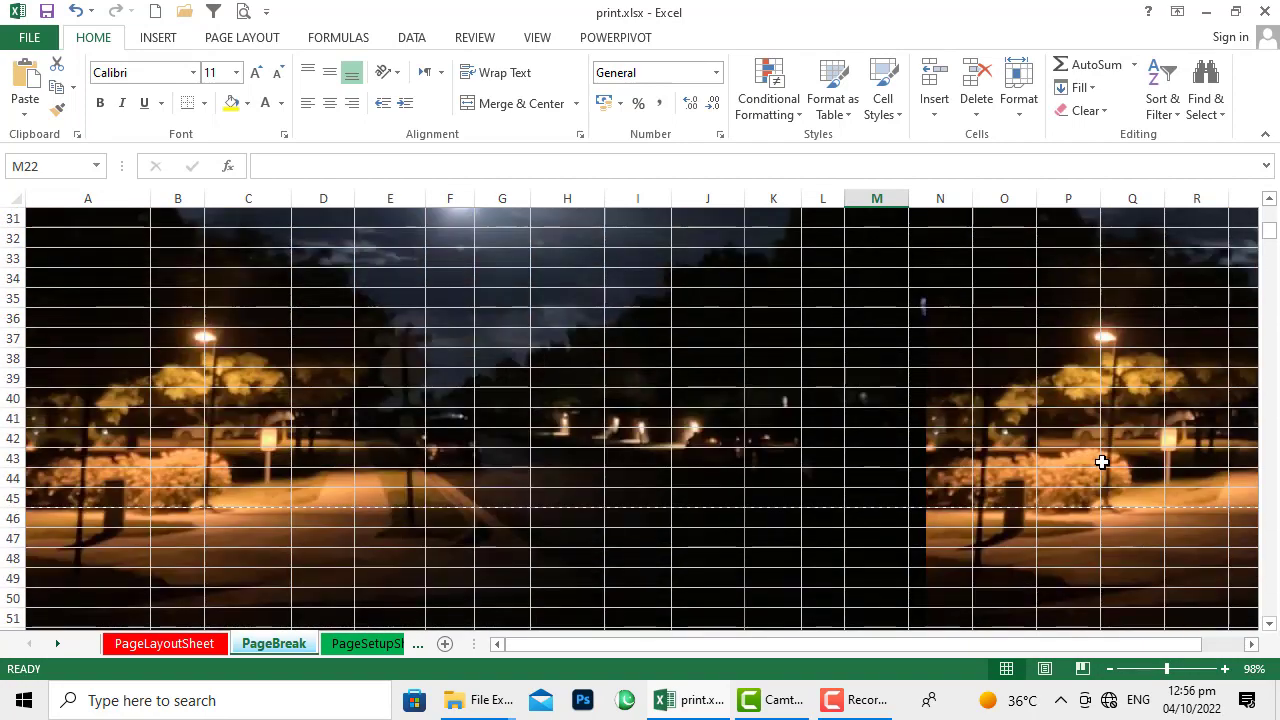
scroll(1090, 463, "up", 9)
left_click_drag(1273, 210, 1274, 398)
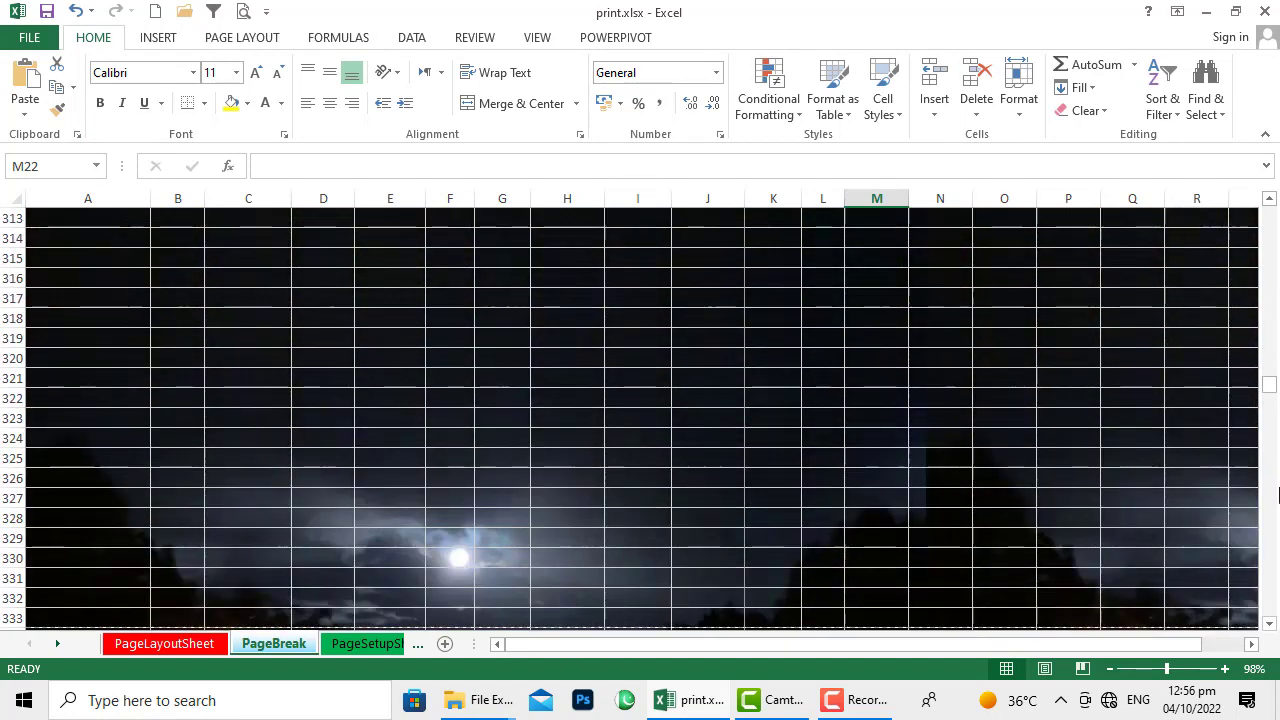
scroll(185, 231, "up", 20)
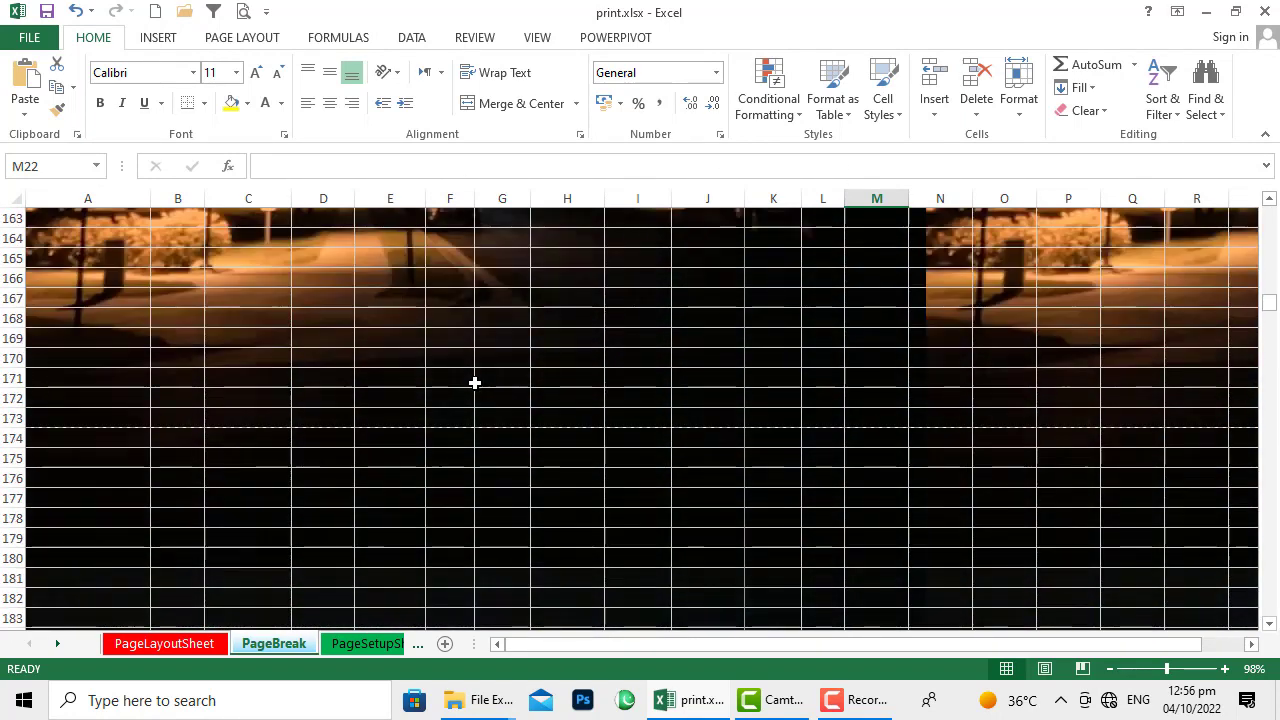
scroll(475, 382, "up", 5)
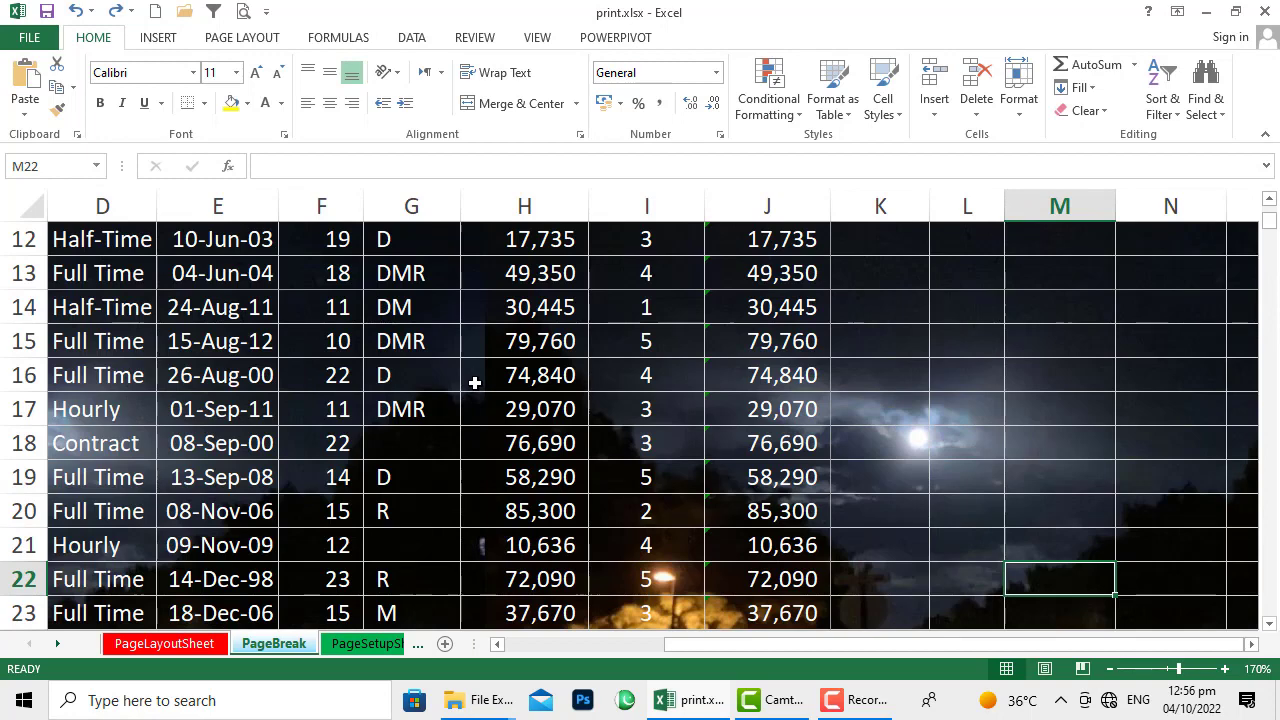
- Undo the white font colour and remove the night photo background
key("ctrl+a")
key("ctrl+z")
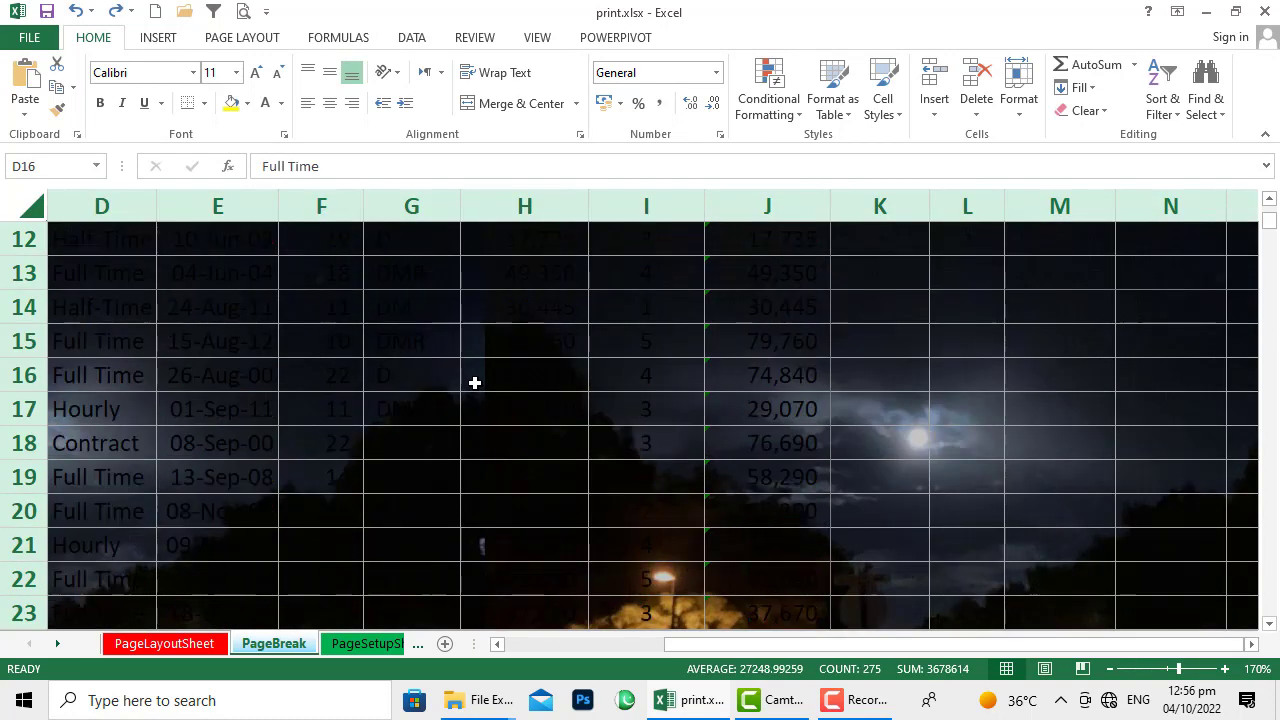
key("ctrl+z")
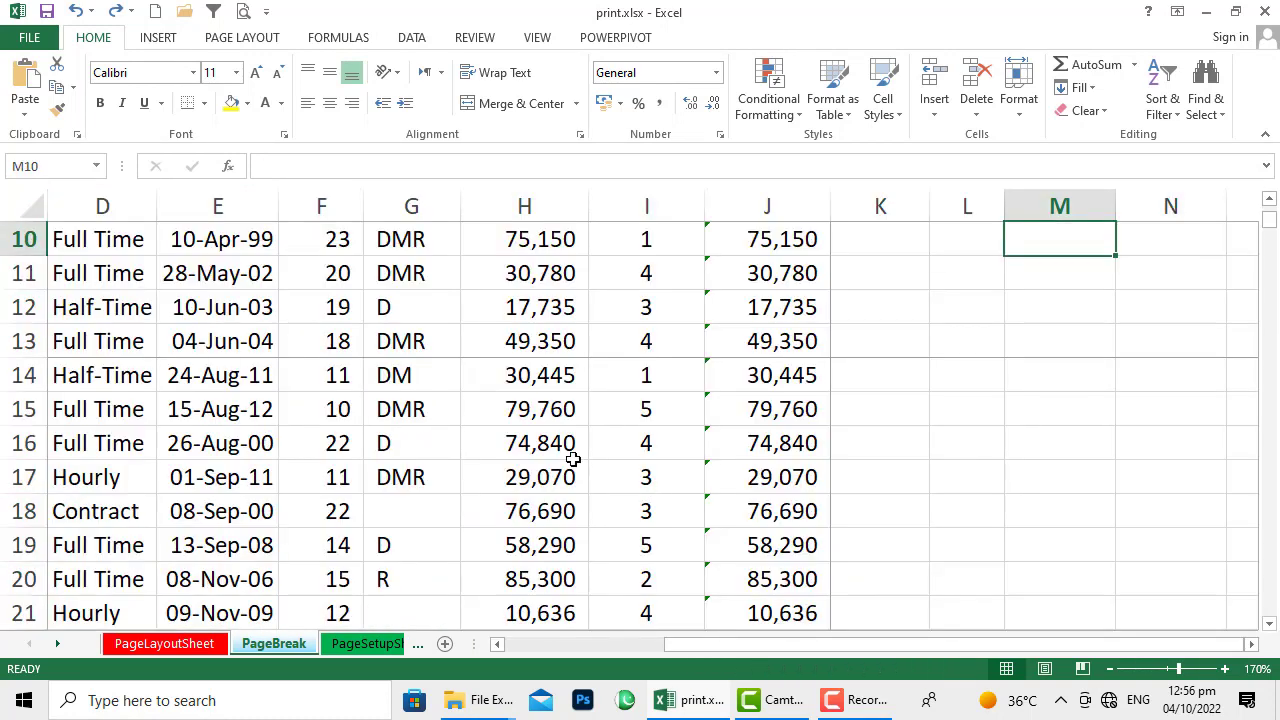
- Insert 3d-wallpaper-hd-for-laptop-background-1.jpg from the Walpappers folder as the sheet background and check it behind the employee table
left_click(236, 40)
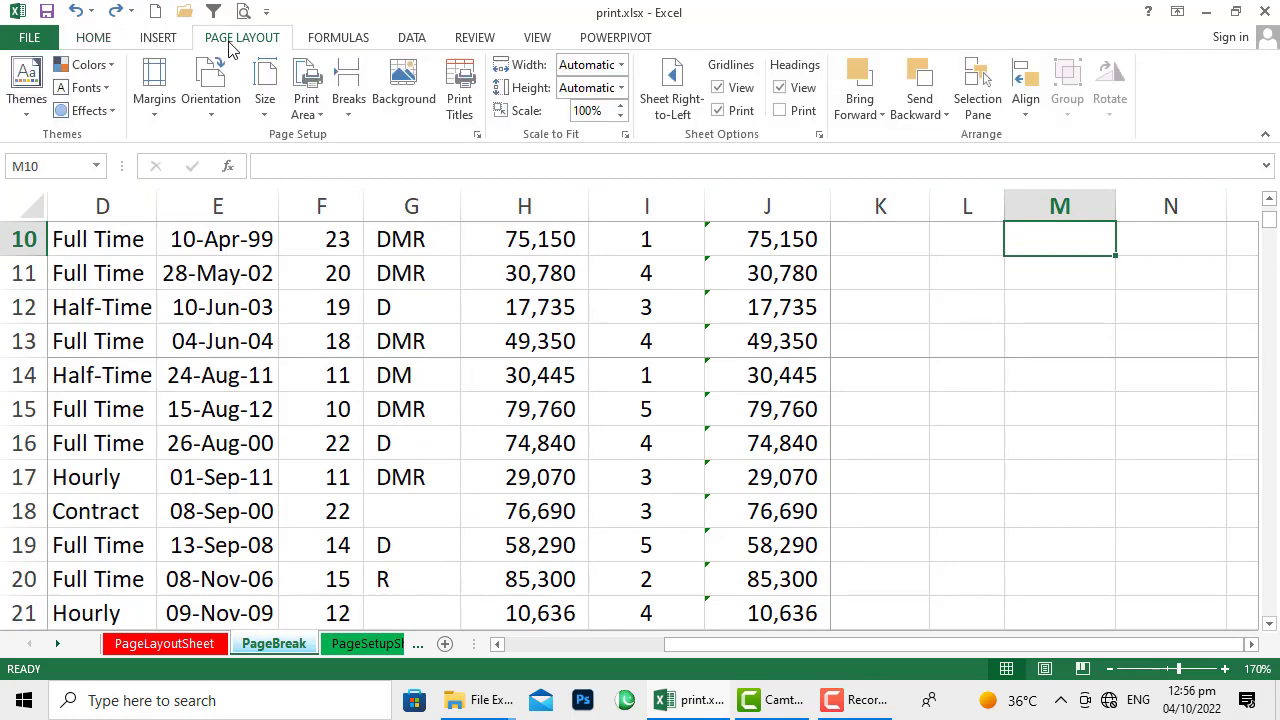
left_click(398, 106)
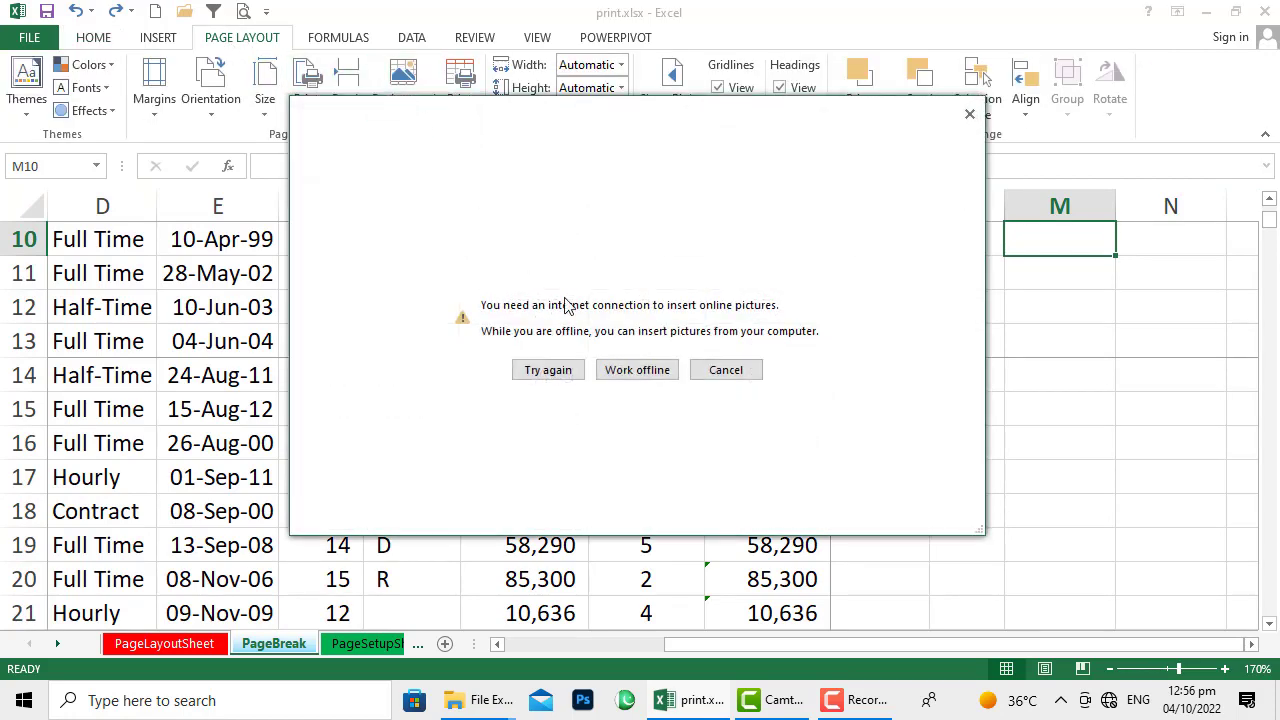
left_click(630, 368)
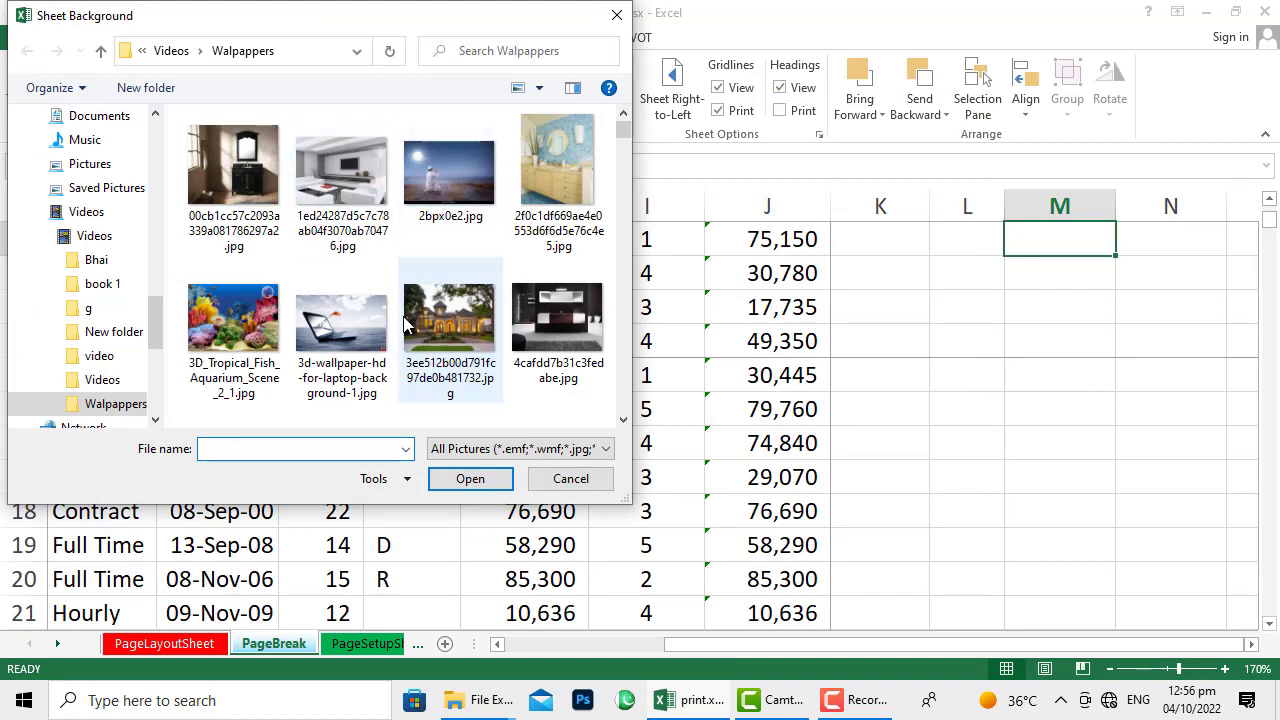
left_click(348, 326)
left_click(466, 479)
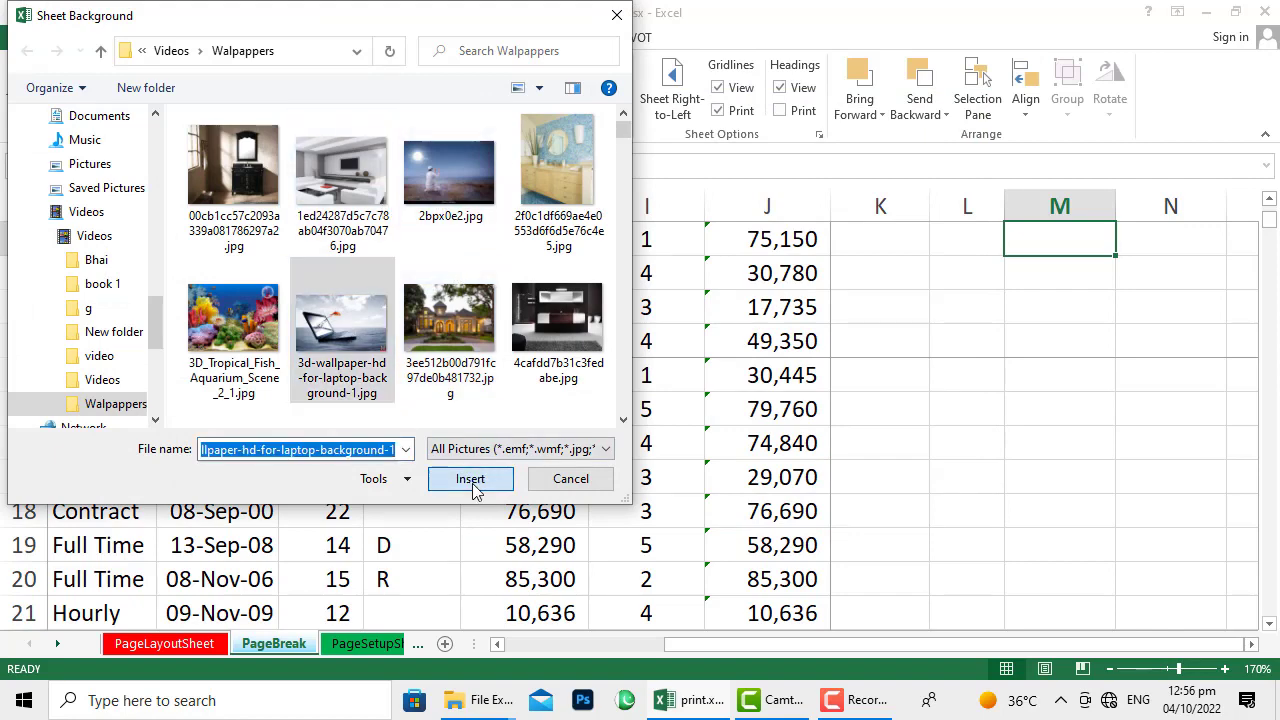
scroll(729, 614, "left", 3)
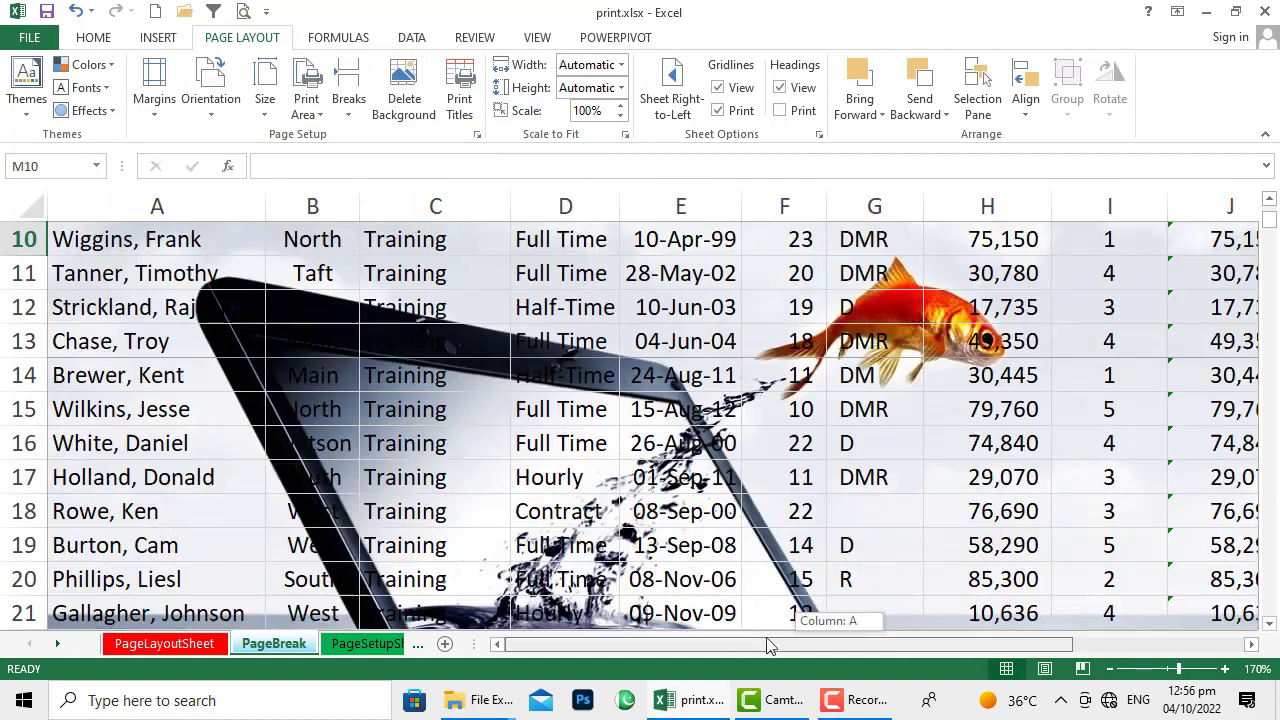
scroll(650, 450, "up", 3)
scroll(615, 442, "down", 15)
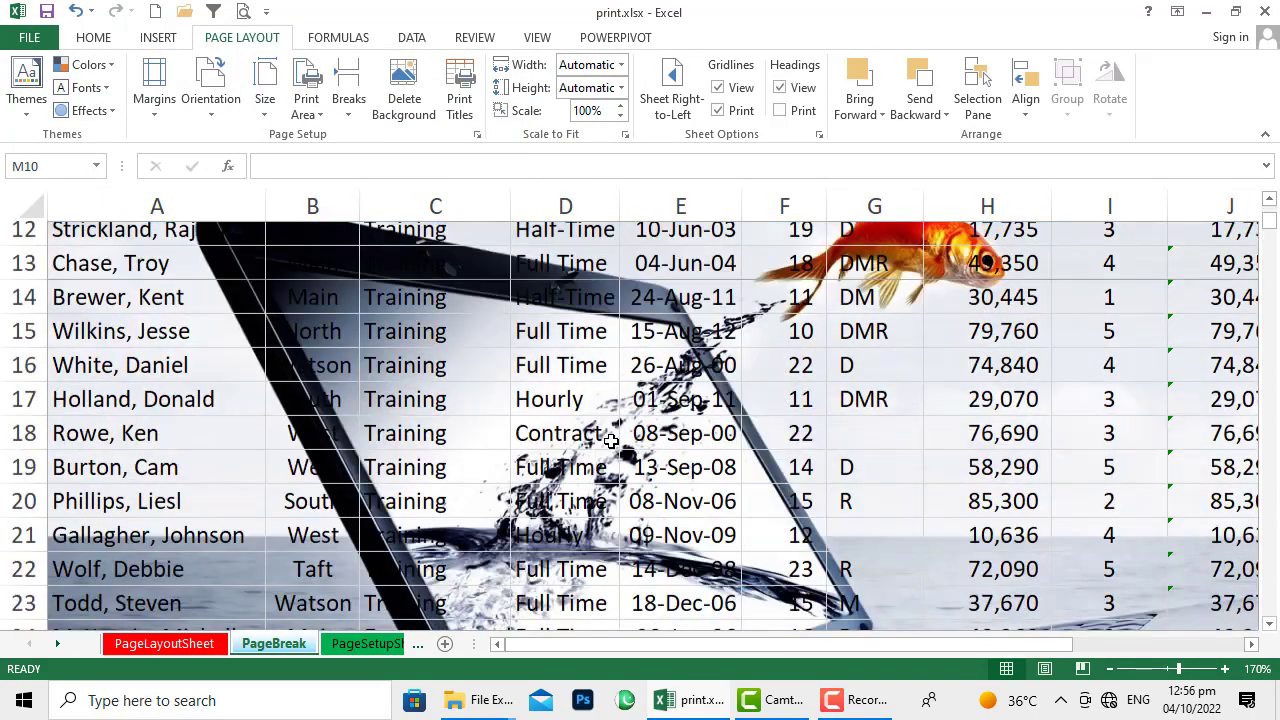
scroll(611, 442, "down", 5)
scroll(610, 442, "up", 20)
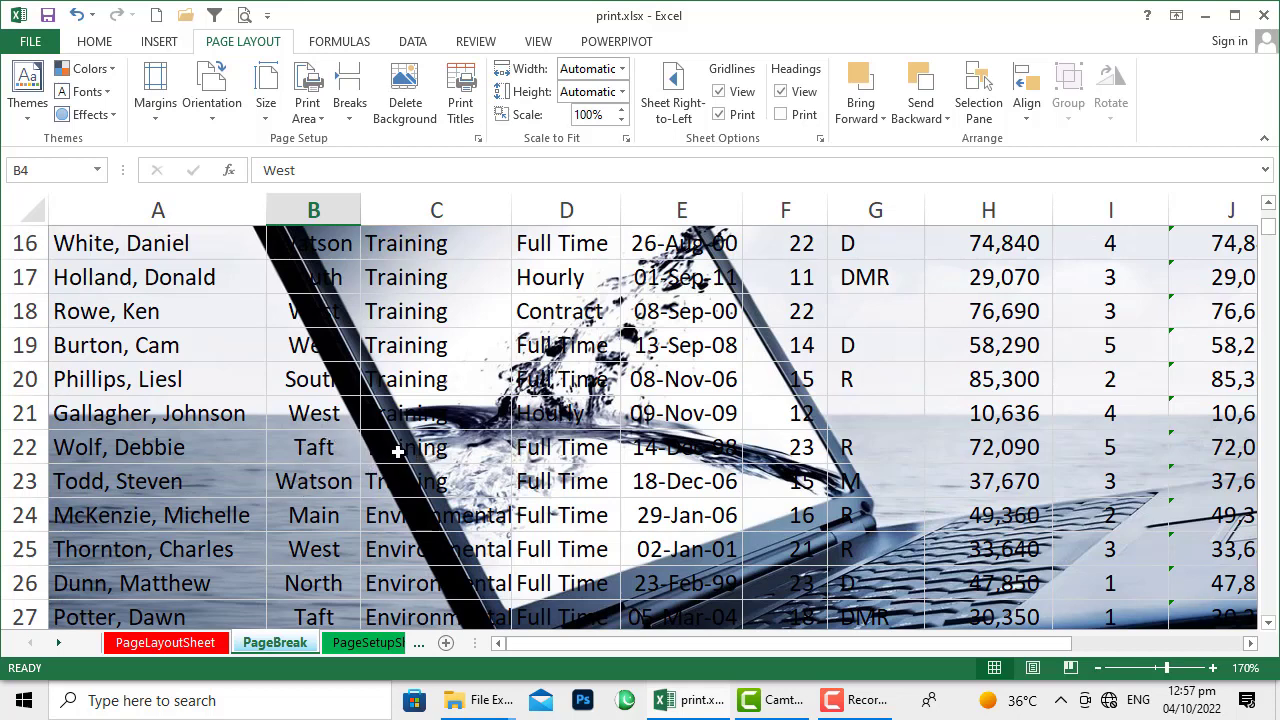
- Try the lightest grey theme colour as the font colour of all cells, replace it with standard red, and clear the selection
left_click(30, 219)
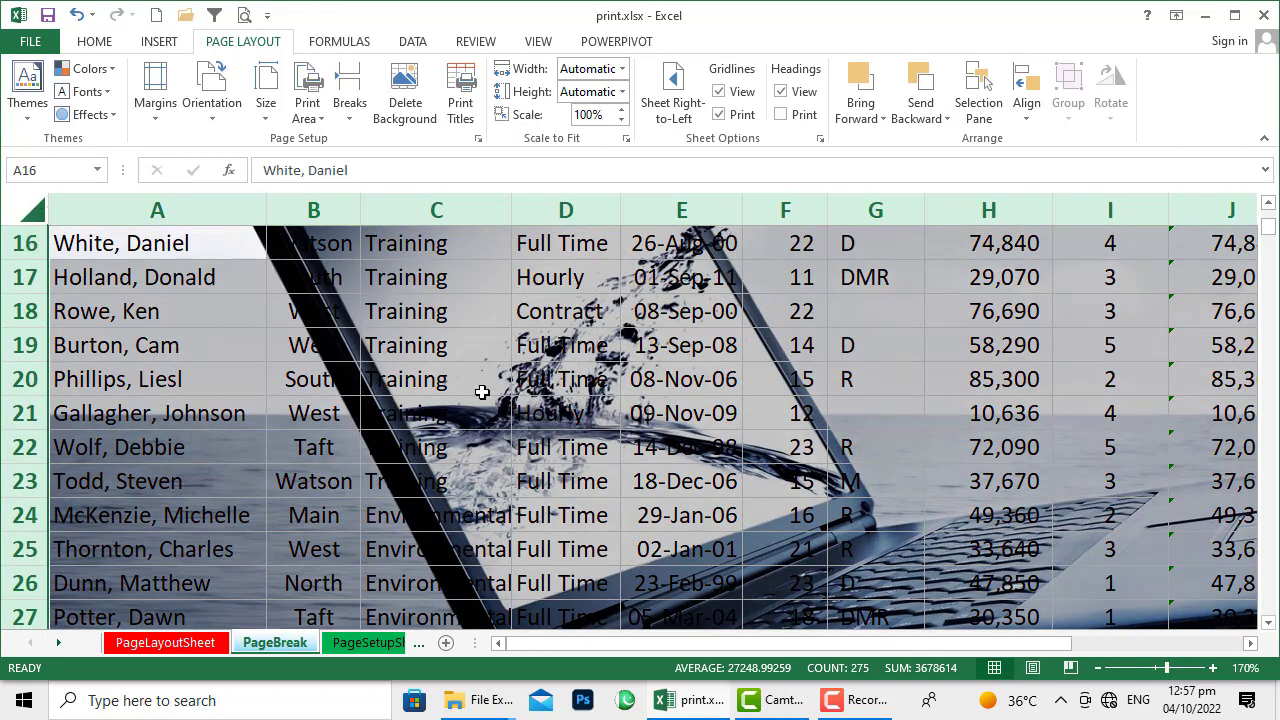
left_click(97, 43)
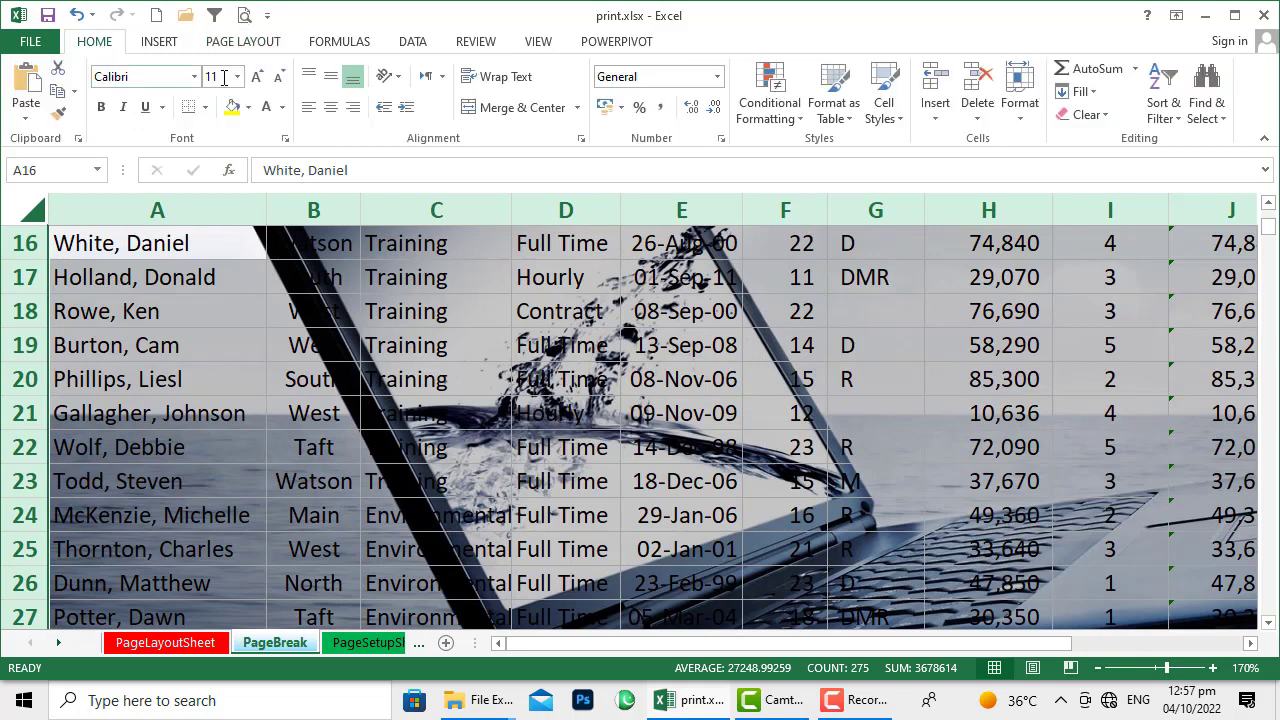
left_click(281, 108)
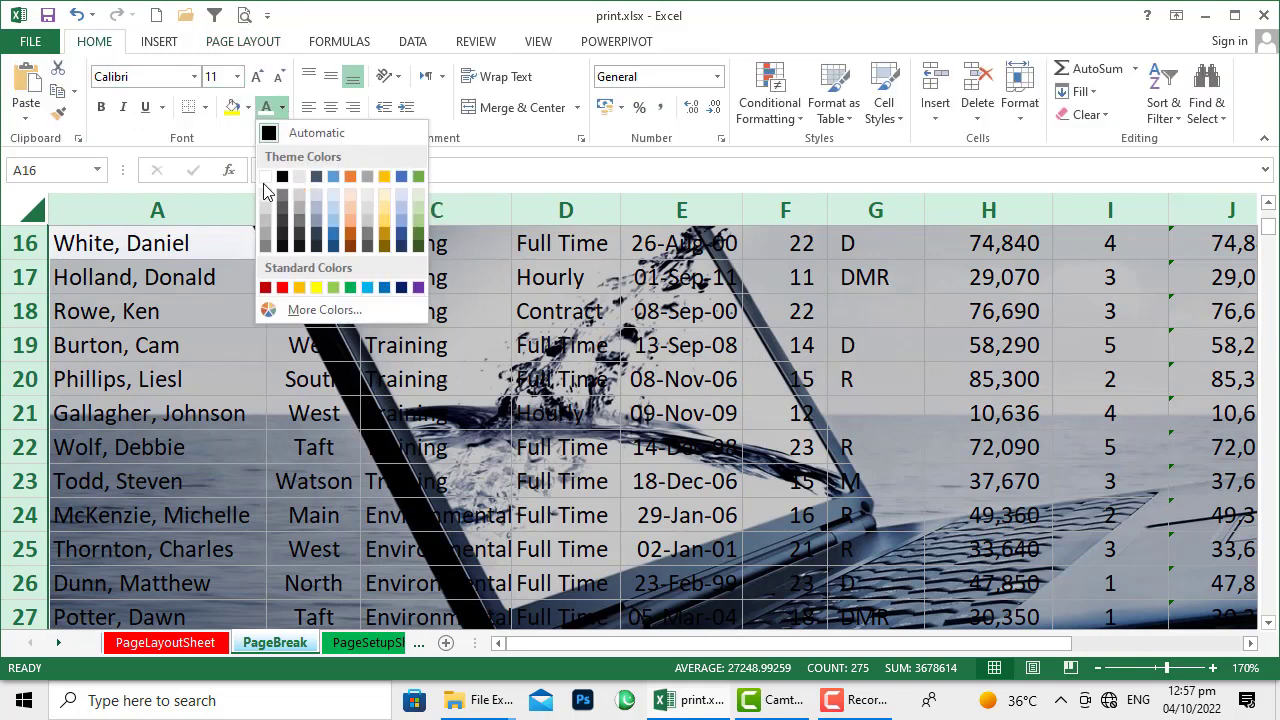
left_click(264, 194)
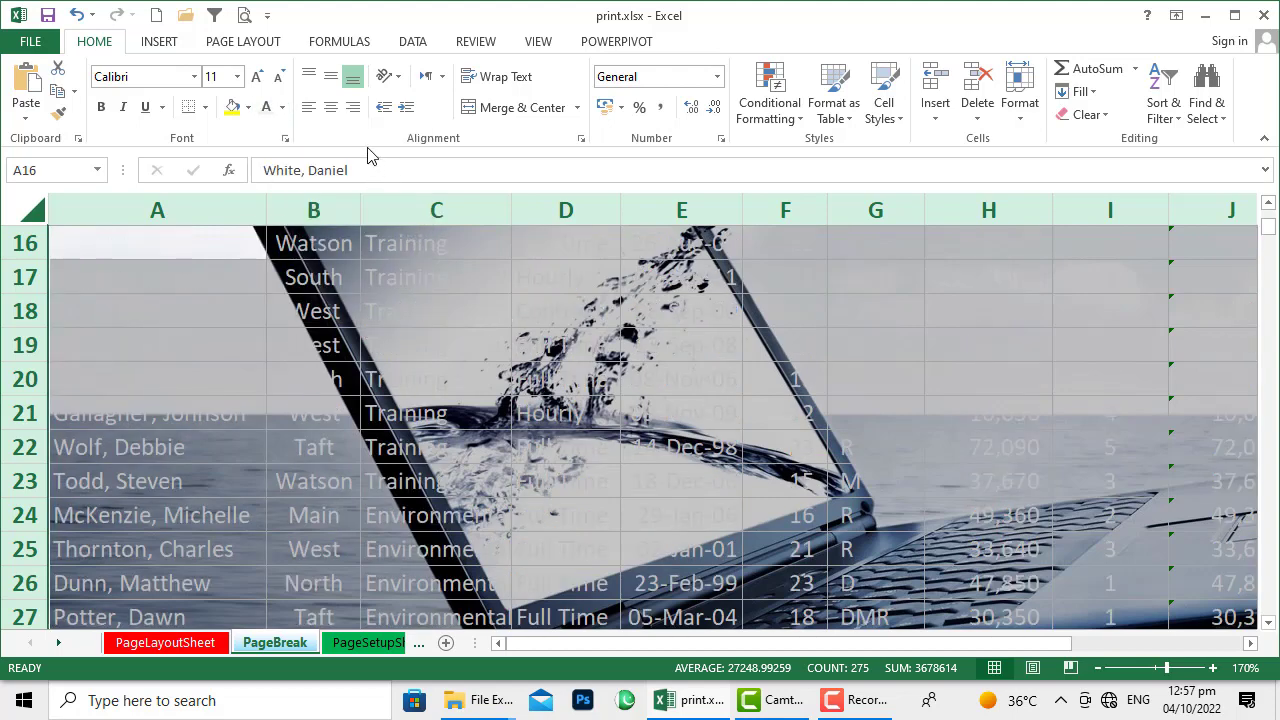
left_click(281, 108)
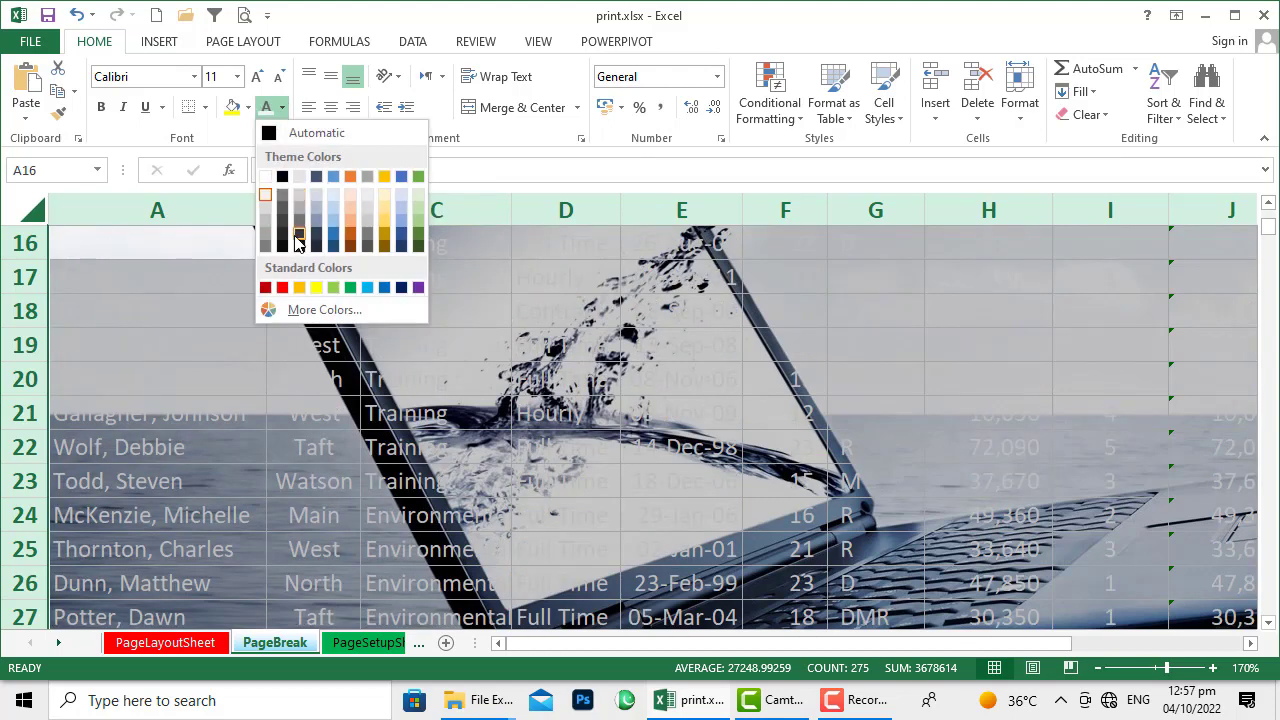
left_click(282, 288)
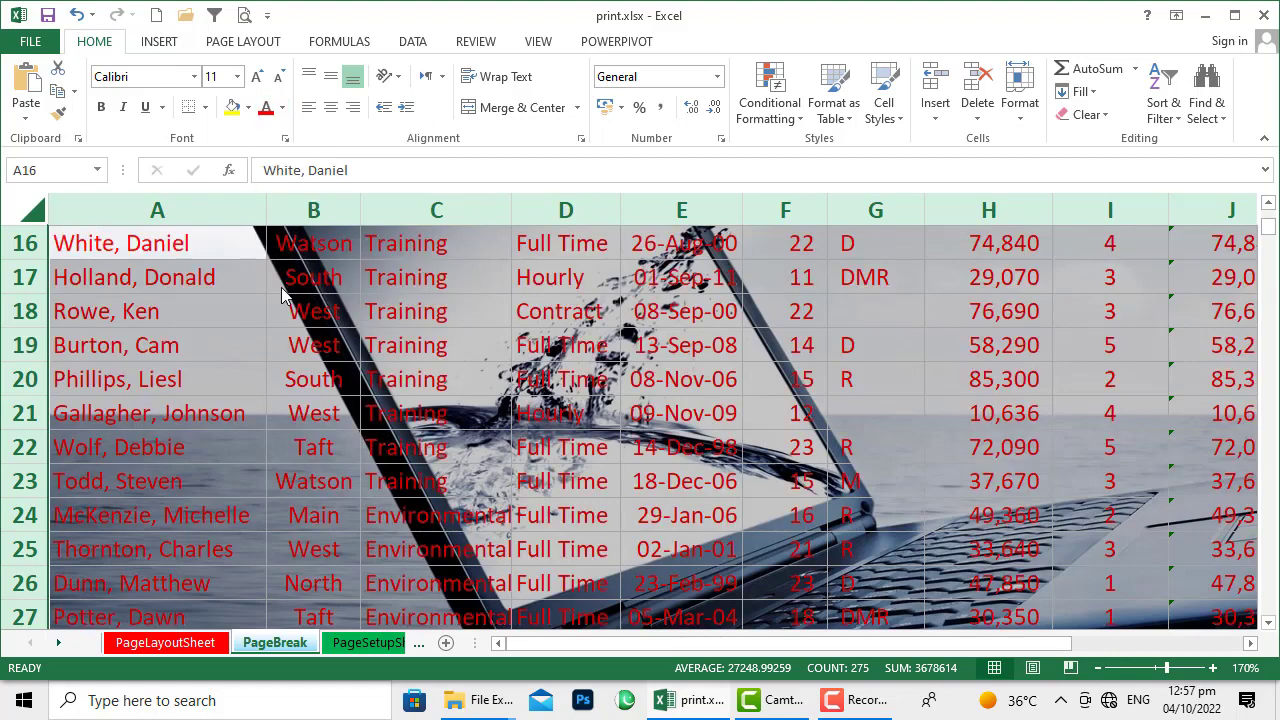
left_click(905, 455)
scroll(905, 455, "up", 5)
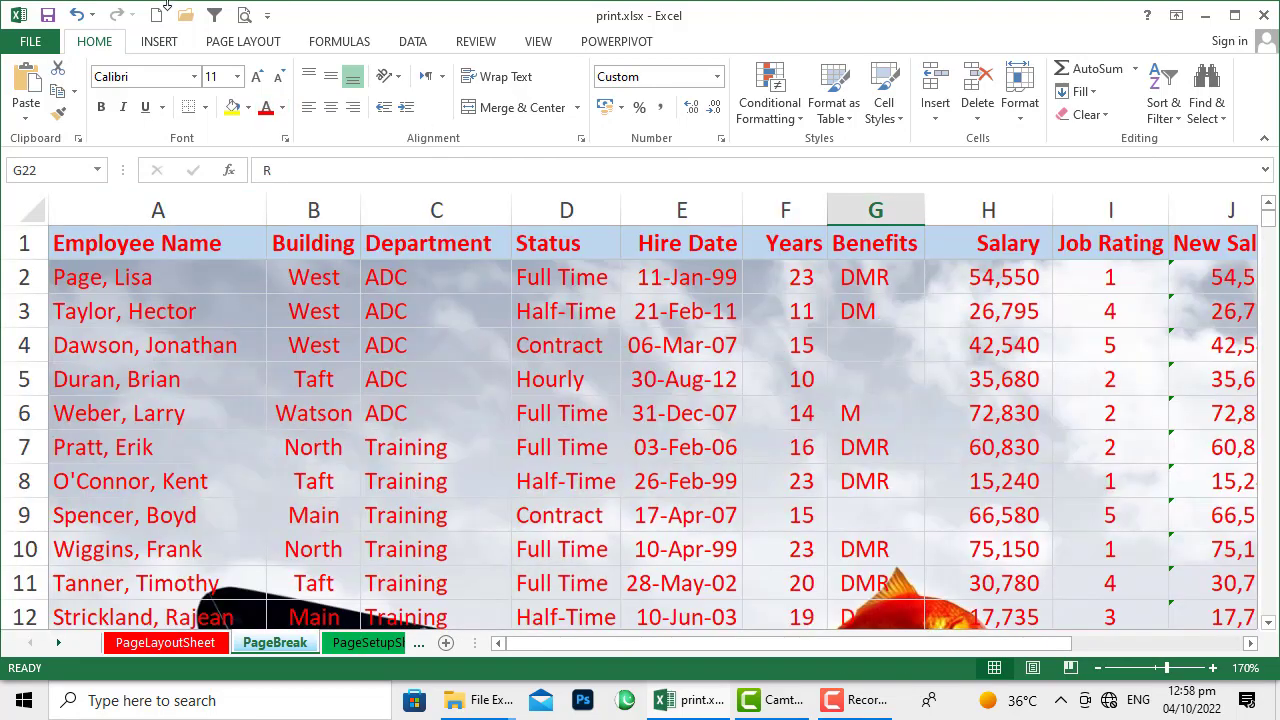
- Return to the page setup commands that manage the sheet background
left_click(243, 44)
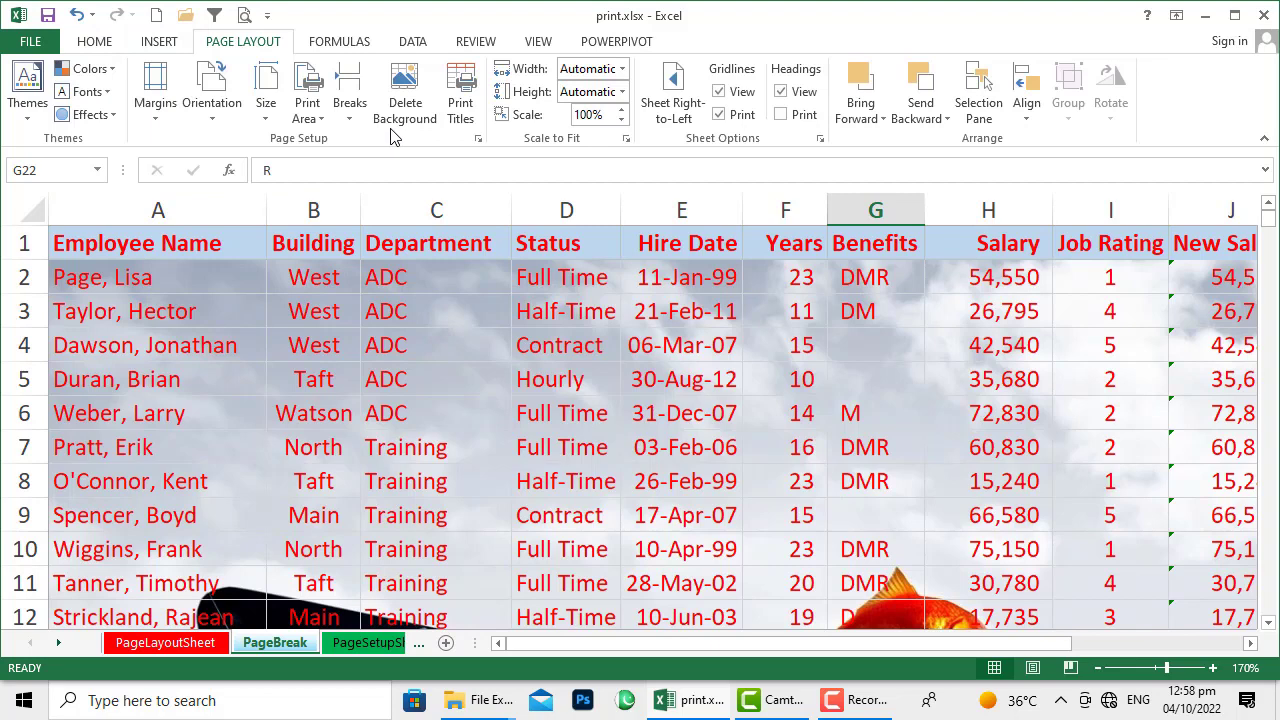